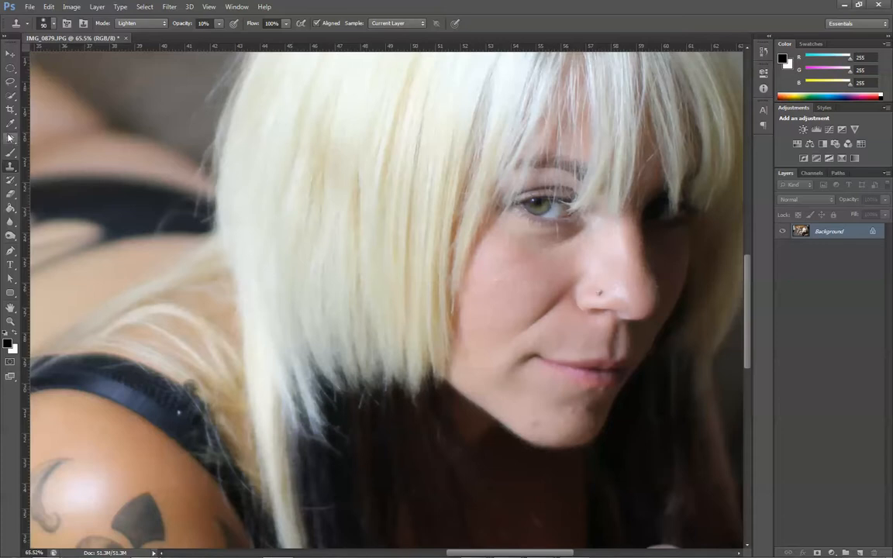
- Try to patch out the smile line beside the nose directly on the Background layer, and undo the patch
click(10, 137)
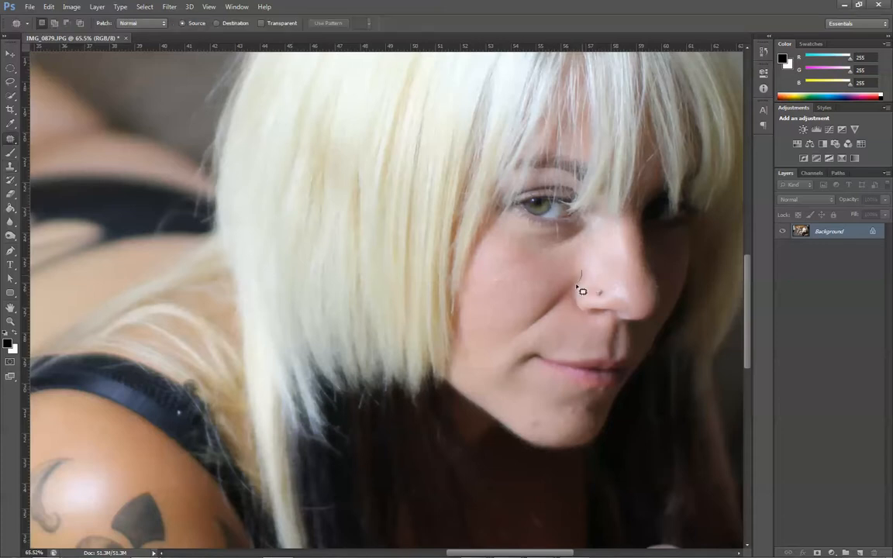
mouse_move(578, 288)
mouse_down()
mouse_move(551, 327)
mouse_move(500, 359)
mouse_move(531, 311)
mouse_move(579, 272)
mouse_up()
drag(553, 313, 525, 293)
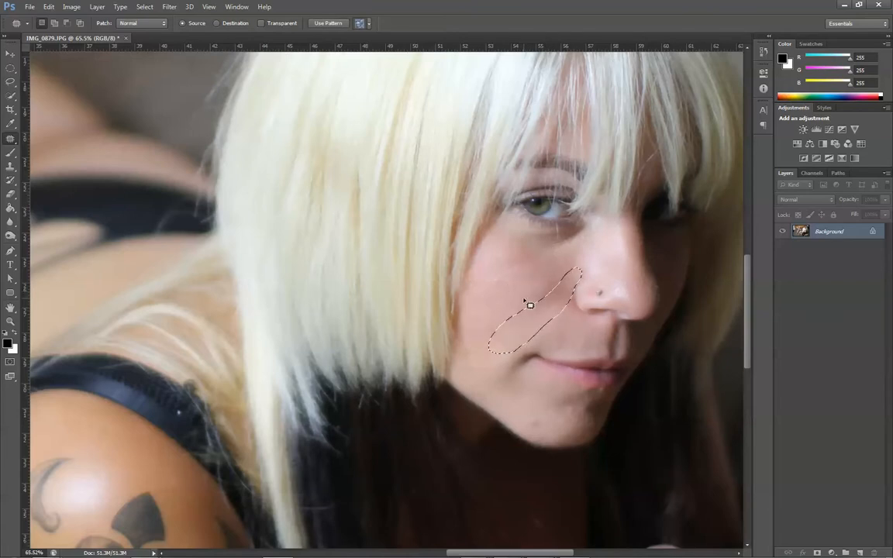
key(ctrl+d)
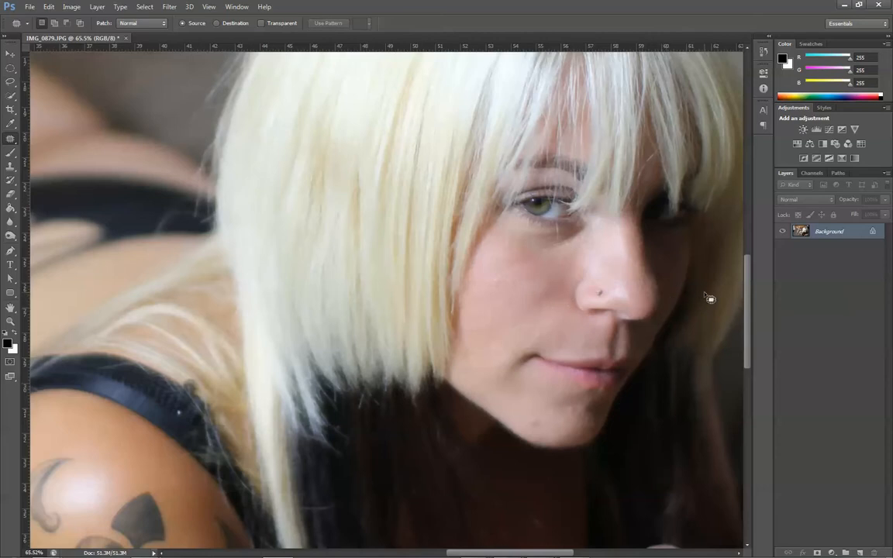
key(ctrl+alt+z)
key(ctrl+alt+z)
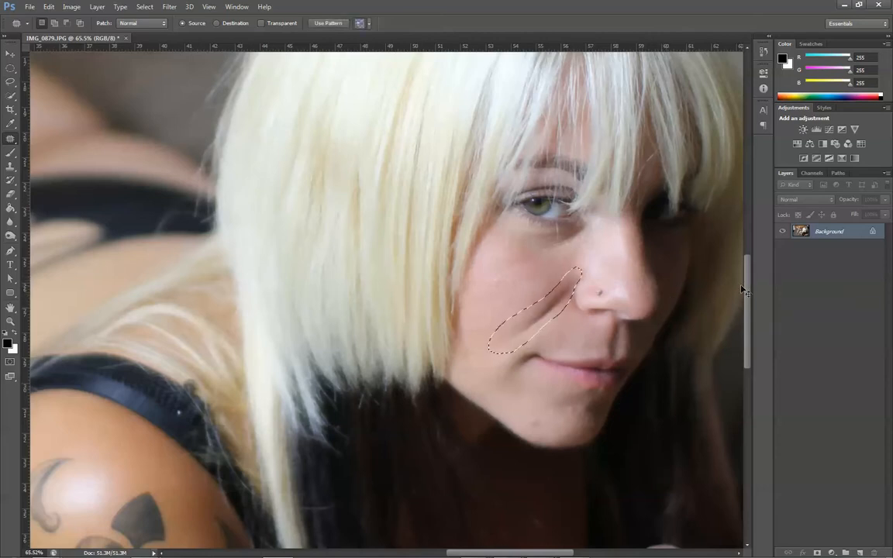
key(ctrl+d)
- Duplicate the Background layer and name the copy Patchtool
key(ctrl+j)
double_click(822, 231)
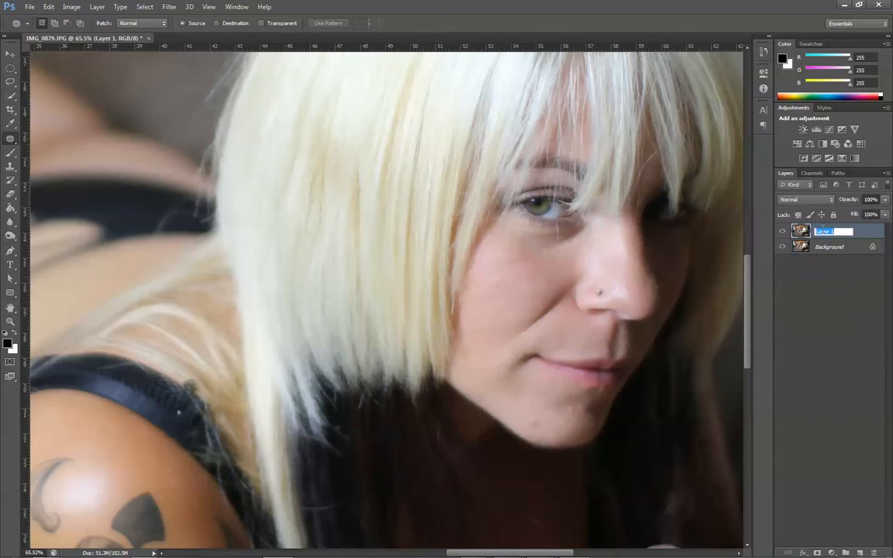
text(Pac)
key(Return)
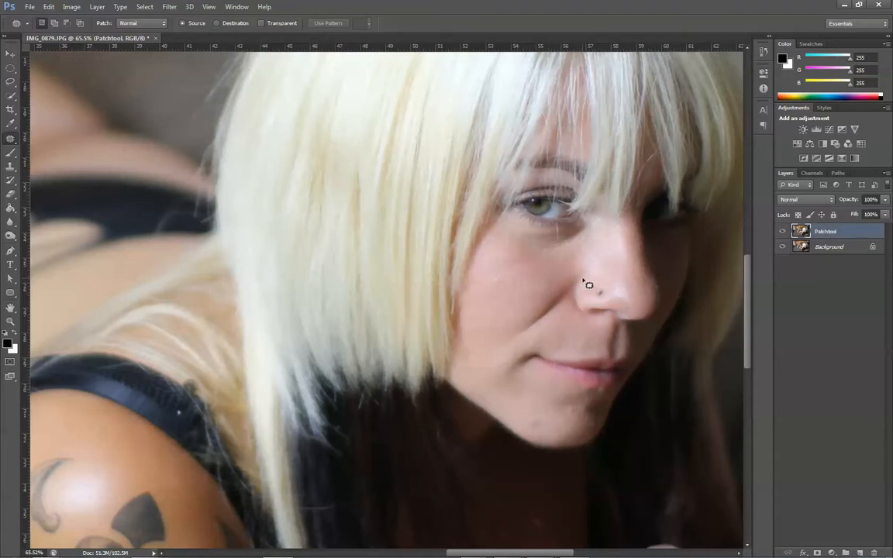
- Patch the smile line between nose and cheek with nearby skin on the Patchtool layer and deselect
mouse_move(584, 281)
mouse_down()
mouse_move(537, 341)
mouse_move(496, 357)
mouse_move(512, 316)
mouse_move(580, 273)
mouse_up()
mouse_move(551, 310)
mouse_down()
mouse_move(520, 300)
mouse_move(522, 281)
mouse_move(526, 292)
mouse_move(590, 309)
mouse_up()
key(ctrl+d)
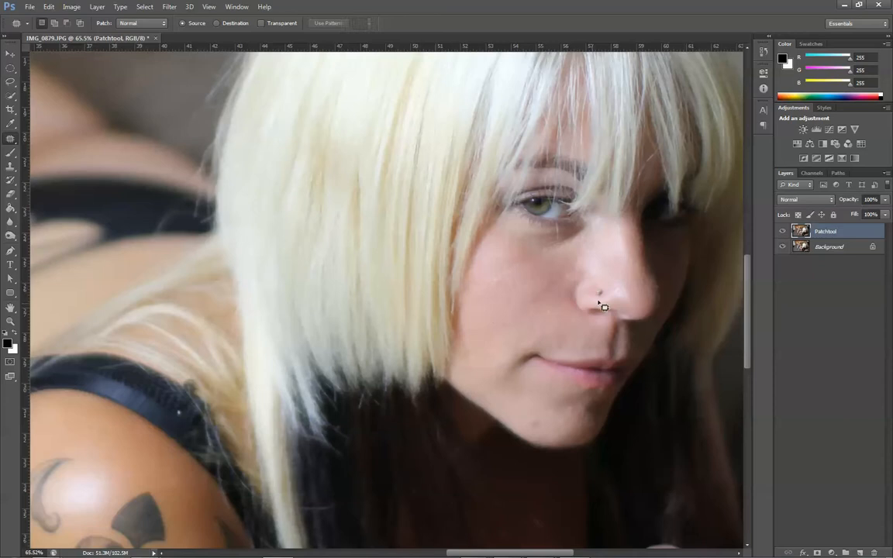
- Compare the face with the Patchtool layer hidden and shown, and delete that layer
click(781, 233)
click(782, 232)
click(781, 233)
click(782, 233)
click(874, 552)
key(Return)
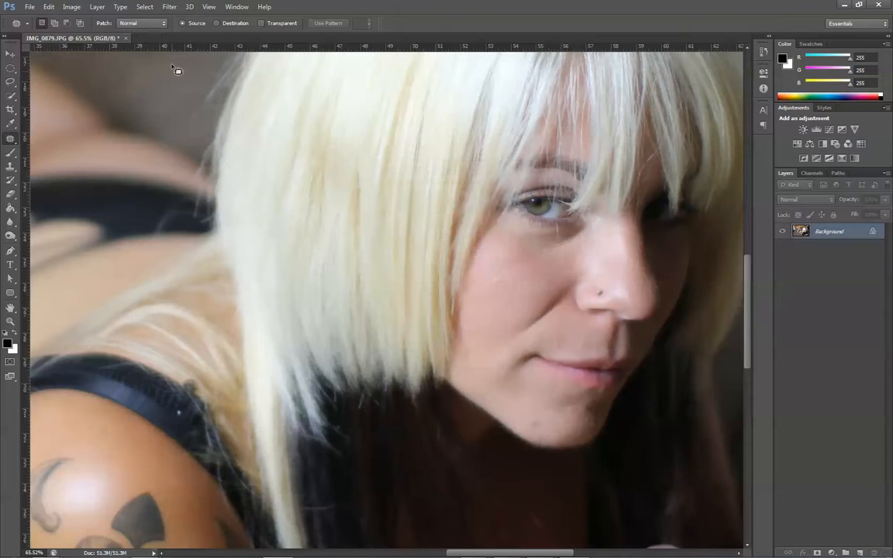
- Set up the Clone Stamp with a soft round 90 px brush at 0% hardness, Lighten mode and 10% opacity
key(s)
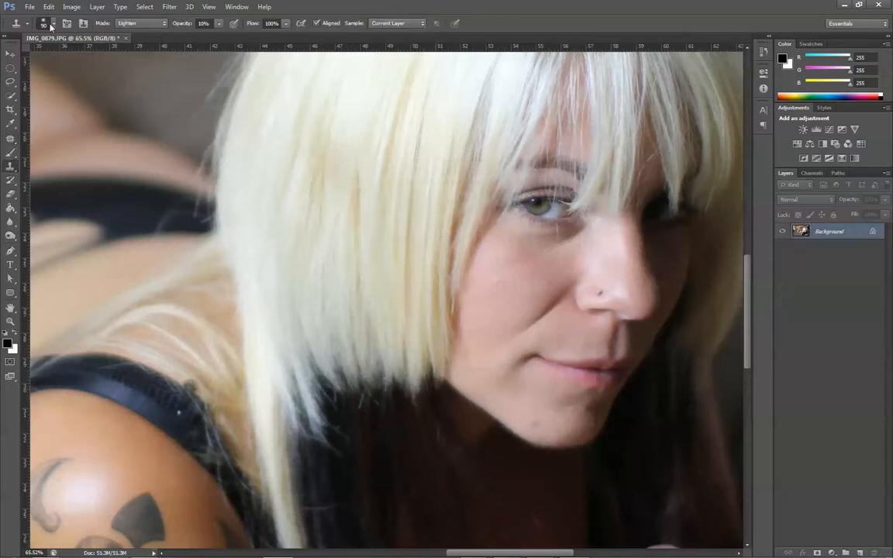
click(54, 25)
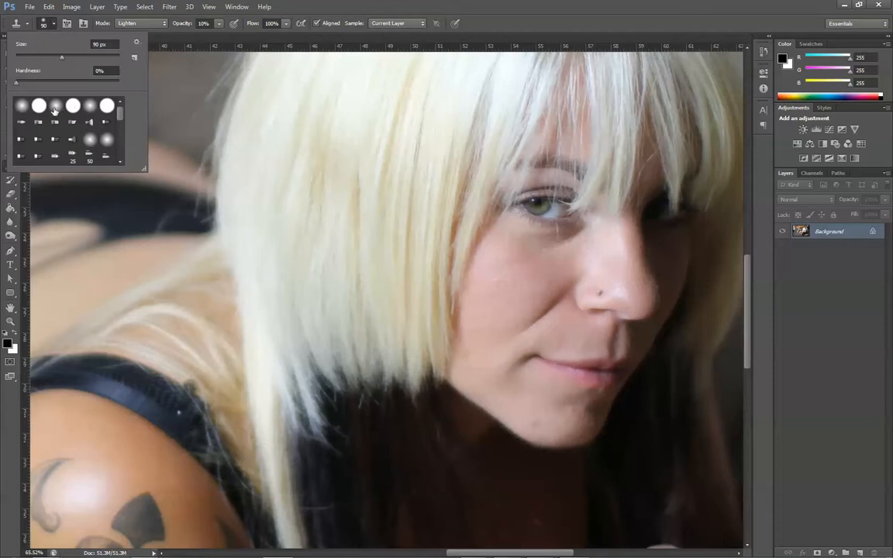
double_click(21, 109)
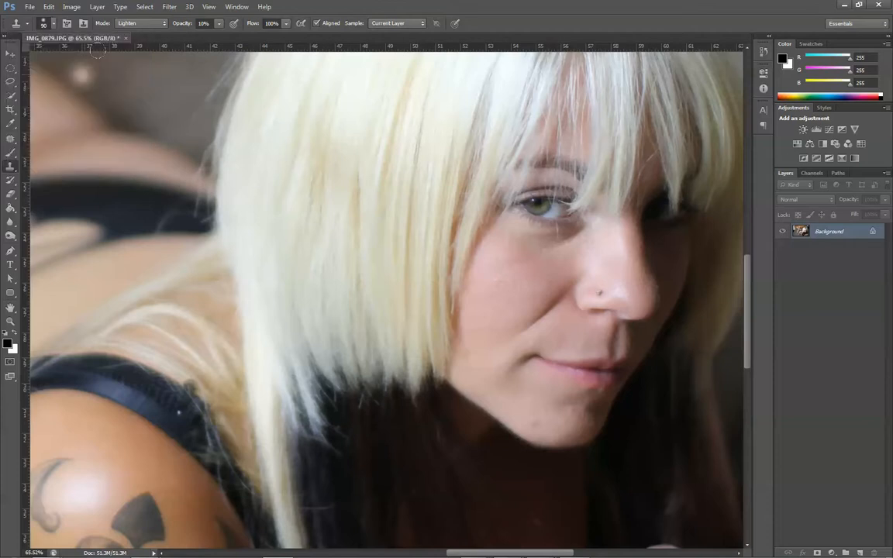
click(158, 27)
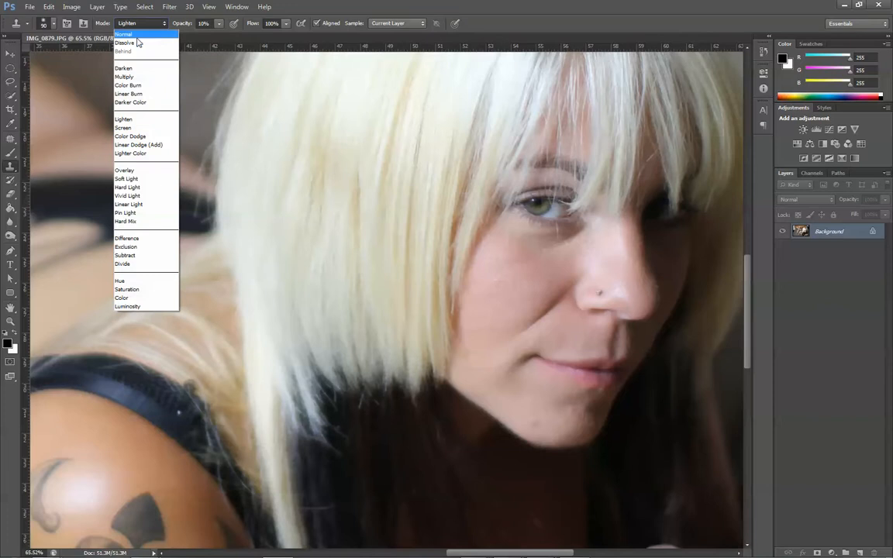
click(121, 115)
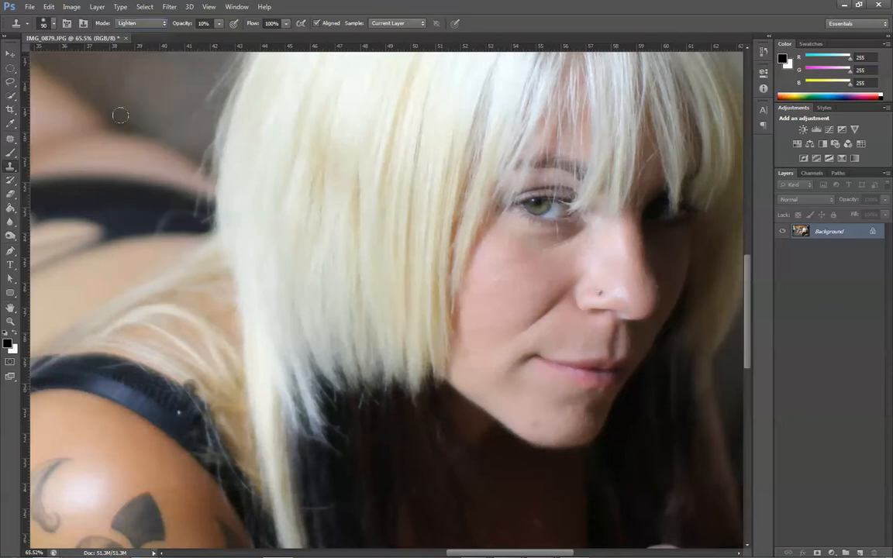
click(220, 27)
click(512, 24)
- Duplicate the Background layer and name the copy Soften Wrinkle
key(ctrl+j)
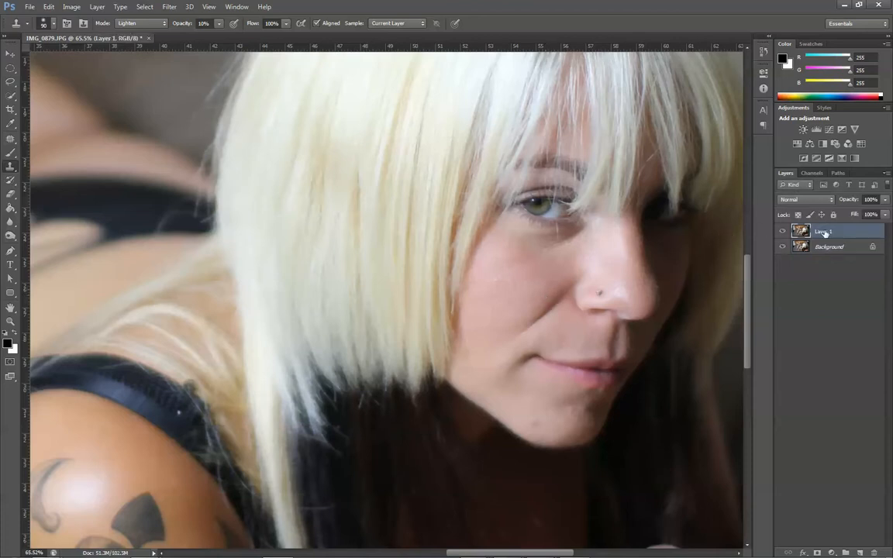
double_click(823, 231)
text(Soften Wrinkle)
key(Return)
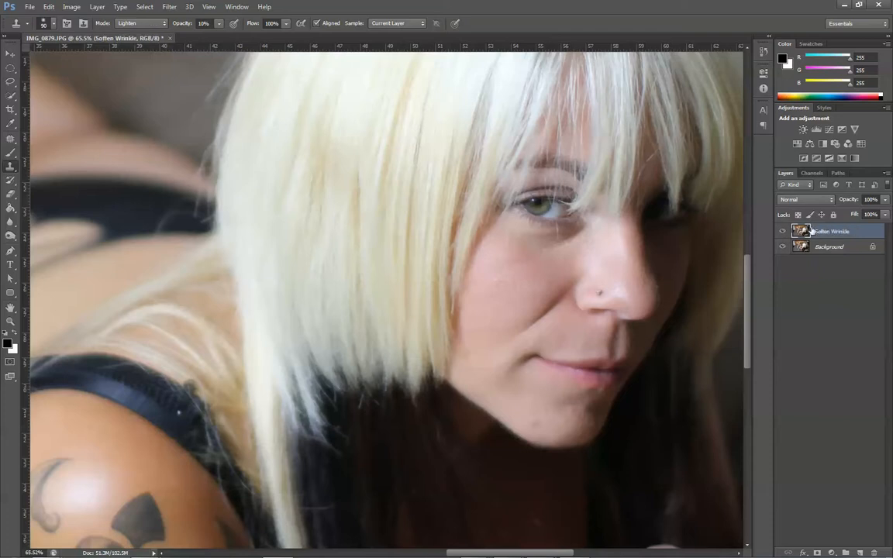
- Soften the smile line with repeated Clone Stamp strokes from the mouth corner up to the nose, resampling nearby cheek skin
alt+click(480, 333)
drag(519, 327, 533, 312)
drag(502, 344, 541, 308)
drag(506, 343, 536, 311)
alt+click(483, 266)
alt+click(567, 288)
mouse_move(563, 281)
mouse_down()
mouse_move(542, 305)
mouse_move(564, 283)
mouse_up()
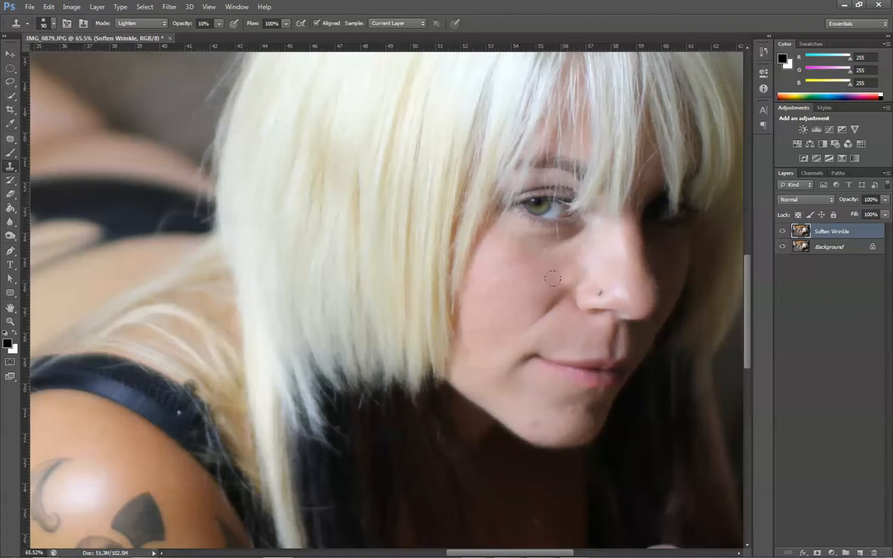
alt+click(508, 295)
drag(573, 283, 566, 289)
click(566, 281)
drag(531, 320, 535, 318)
mouse_move(575, 280)
mouse_down()
mouse_move(539, 312)
mouse_move(506, 297)
mouse_move(552, 293)
mouse_move(532, 313)
mouse_up()
alt+click(498, 297)
alt+click(485, 311)
mouse_move(560, 282)
mouse_down()
mouse_move(532, 309)
mouse_move(540, 309)
mouse_up()
key(ctrl+alt+z)
drag(562, 283, 541, 309)
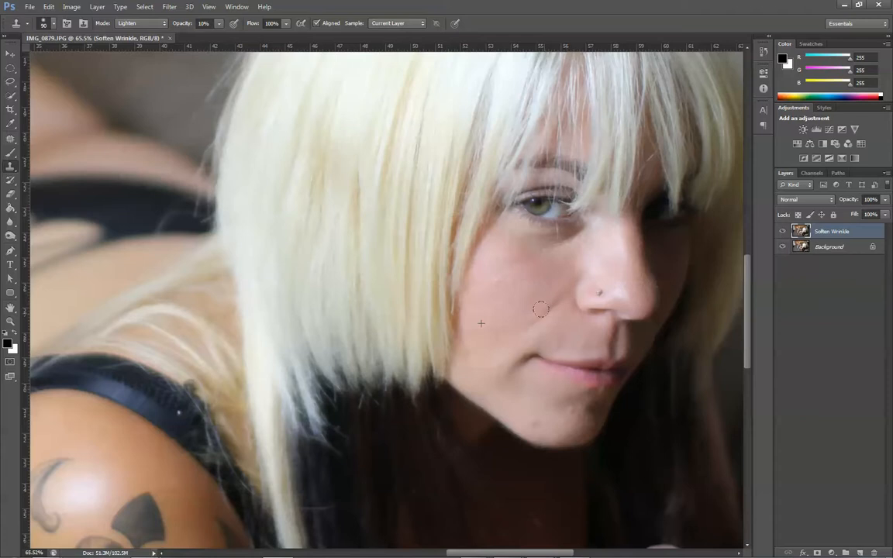
- Compare the softened smile line with the original by toggling the Soften Wrinkle layer's visibility
click(783, 232)
click(783, 232)
click(783, 232)
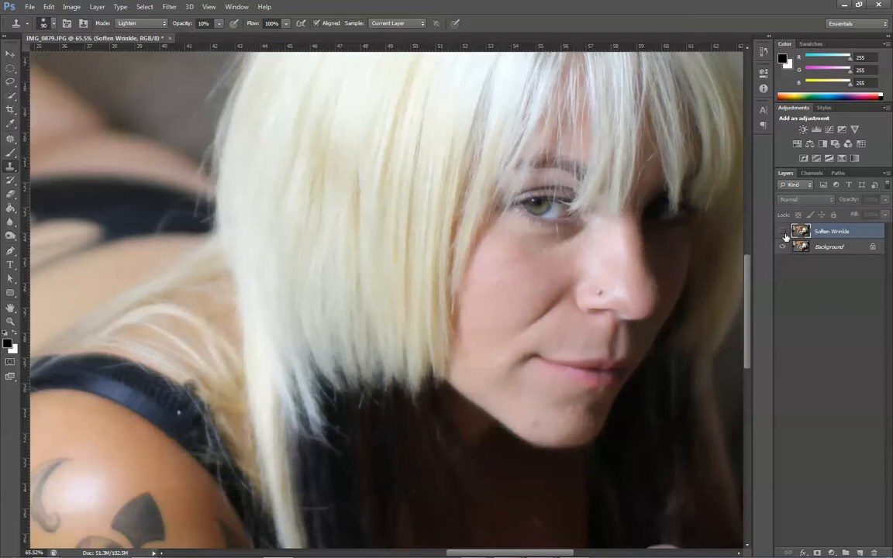
click(783, 231)
click(783, 232)
click(783, 231)
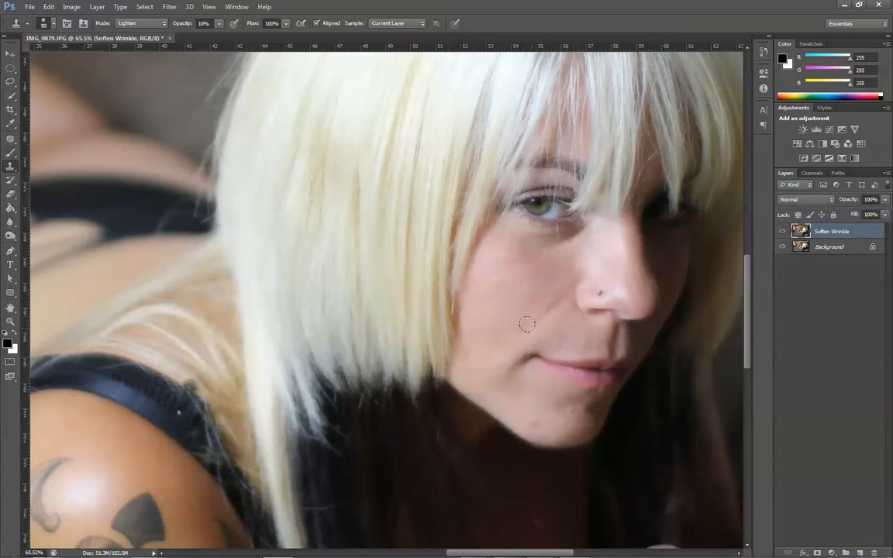
- Try lower opacities on the Soften Wrinkle layer and return it to 100%
click(885, 199)
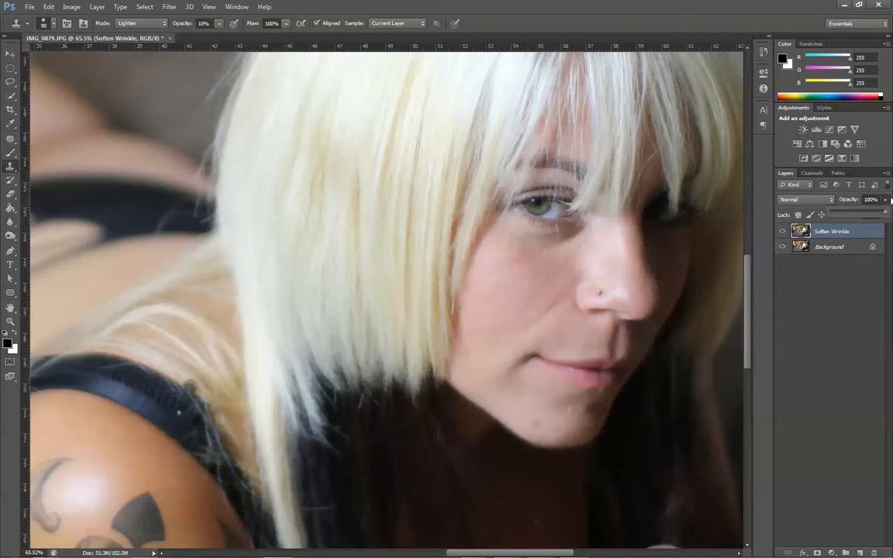
drag(885, 215, 810, 222)
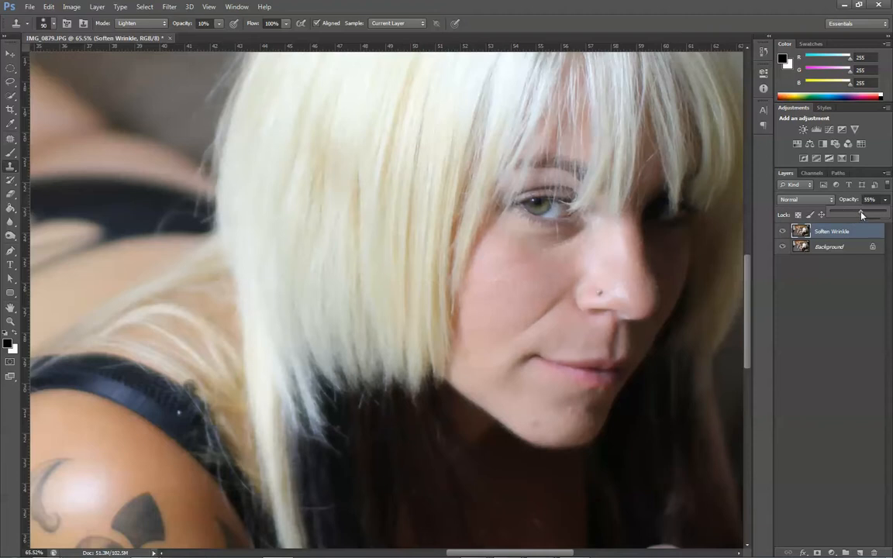
drag(861, 216, 882, 202)
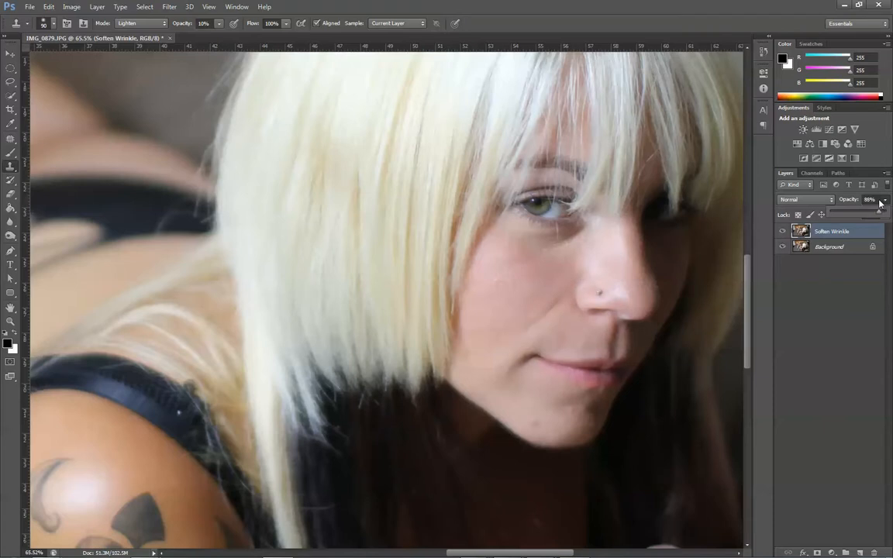
drag(881, 201, 887, 201)
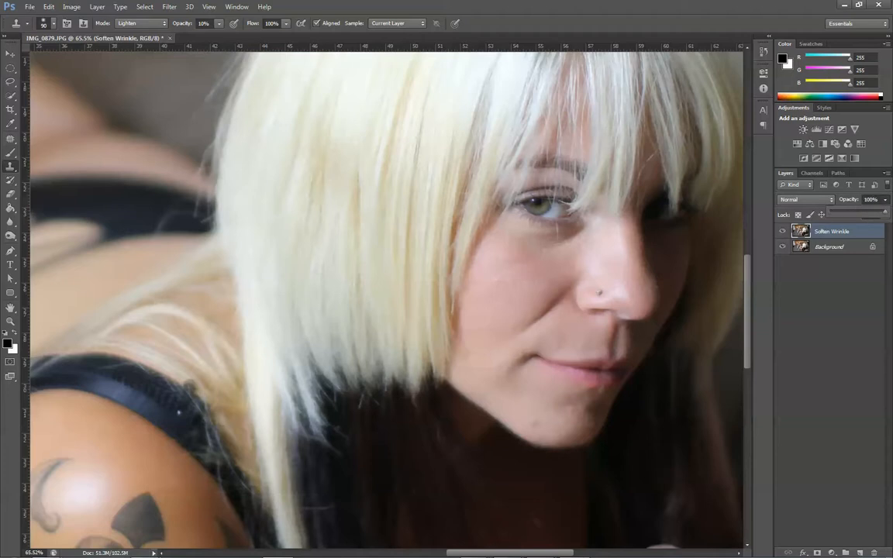
- Clone more light skin over the remaining smile line between the mouth corner and the nose
click(517, 343)
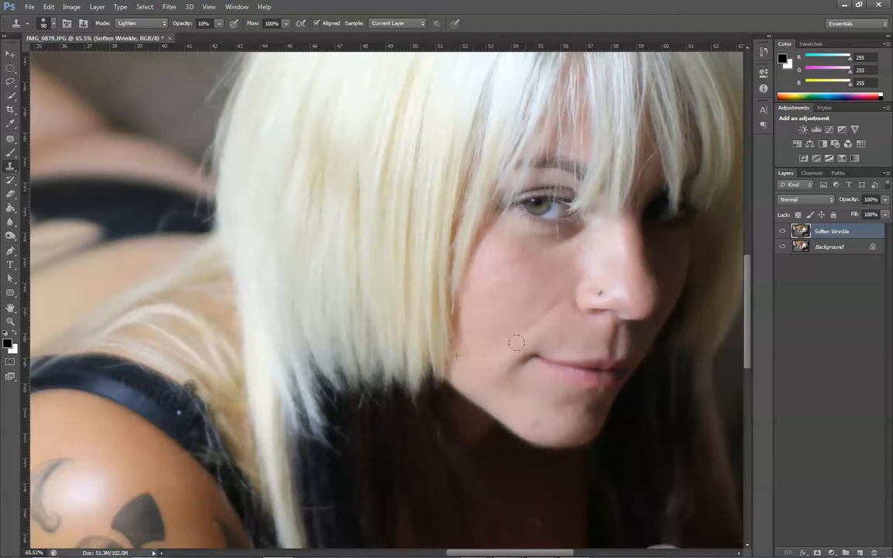
drag(517, 343, 537, 339)
drag(564, 294, 520, 341)
- Hide the Soften Wrinkle layer and duplicate the Background layer
click(784, 232)
click(805, 249)
key(ctrl+j)
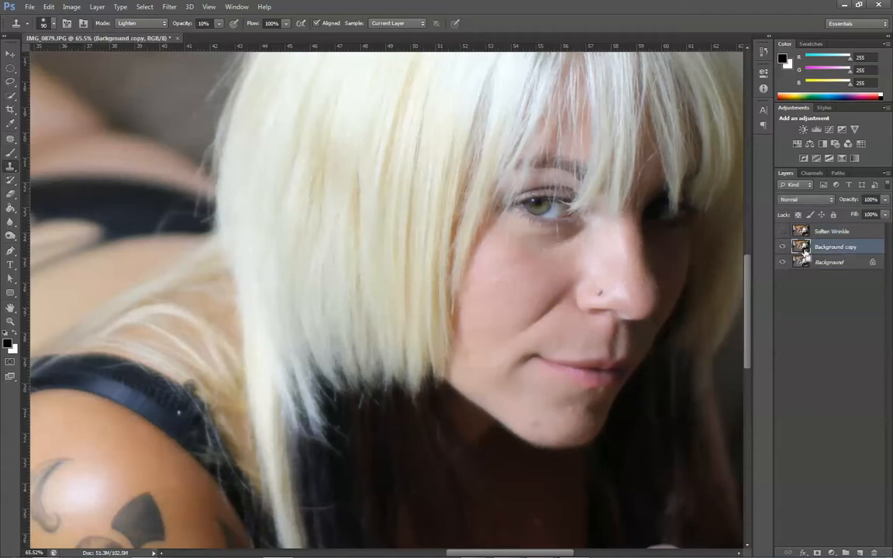
- Outline the smile line with the Patch tool, replace it with cheek skin on the Background copy layer, and deselect
click(799, 266)
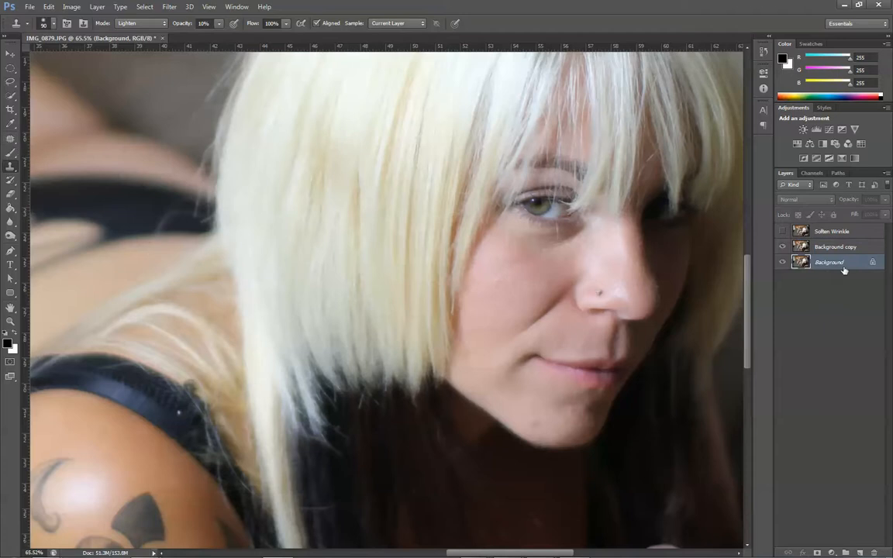
click(10, 140)
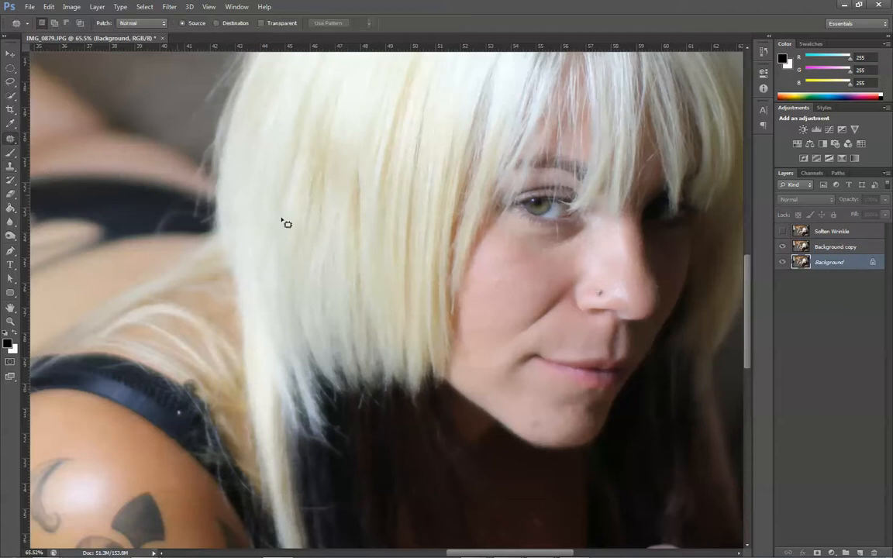
mouse_move(580, 282)
mouse_down()
mouse_move(560, 314)
mouse_move(508, 354)
mouse_move(494, 338)
mouse_move(553, 289)
mouse_move(581, 282)
mouse_move(562, 309)
mouse_move(497, 263)
mouse_up()
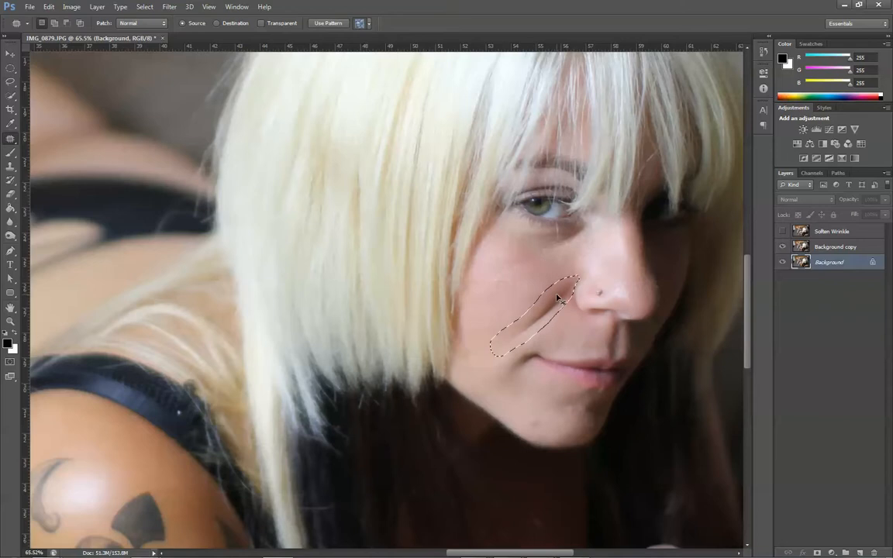
click(796, 251)
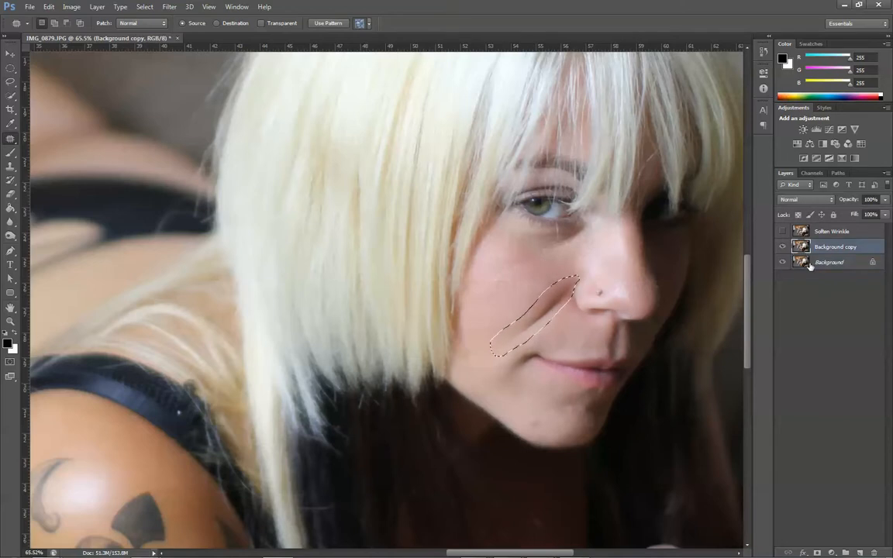
drag(536, 327, 508, 298)
key(ctrl+d)
- Patch the leftover dark area on the cheek beside the nostril with smoother skin and deselect
scroll(590, 297, up, 5)
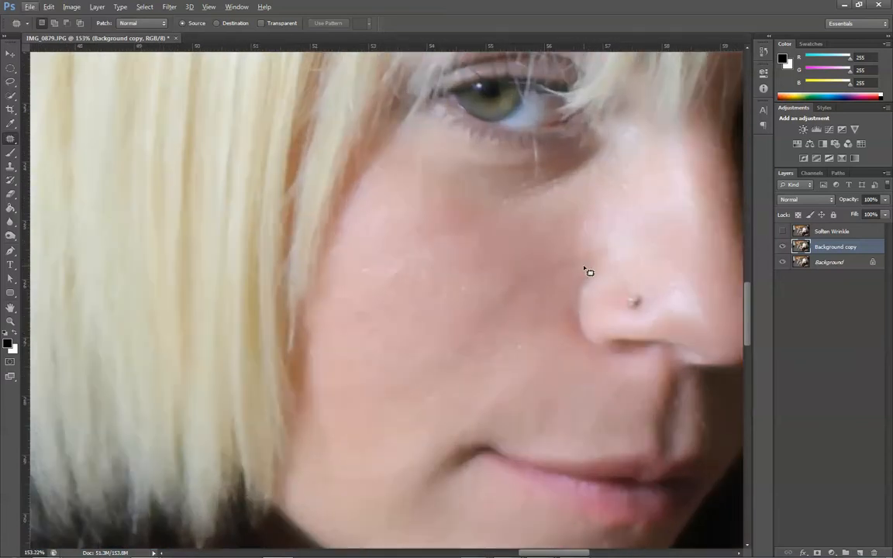
mouse_move(535, 296)
mouse_down()
mouse_move(484, 309)
mouse_move(491, 288)
mouse_move(536, 262)
mouse_move(583, 263)
mouse_move(515, 261)
mouse_up()
key(ctrl+d)
- Compare the patched Background copy with the original and with the Soften Wrinkle layer by toggling their visibility
scroll(580, 329, down, 4)
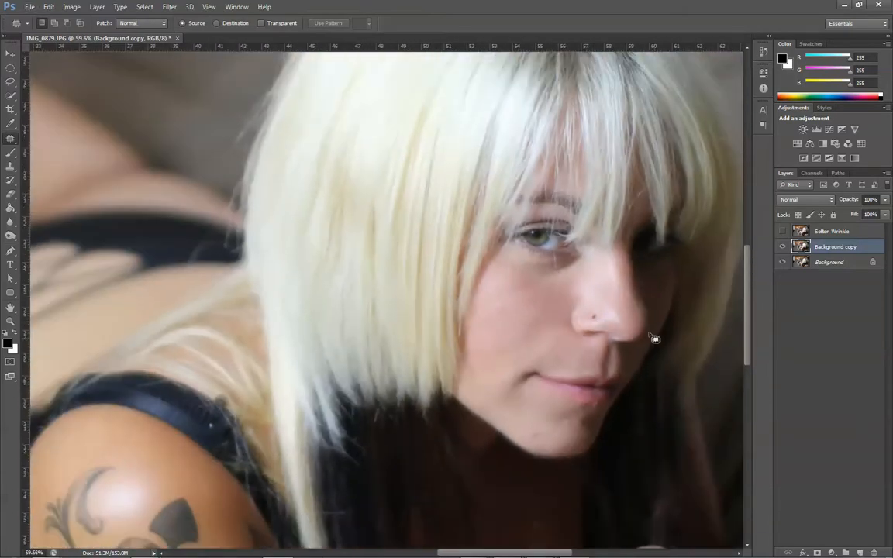
scroll(582, 352, down, 1)
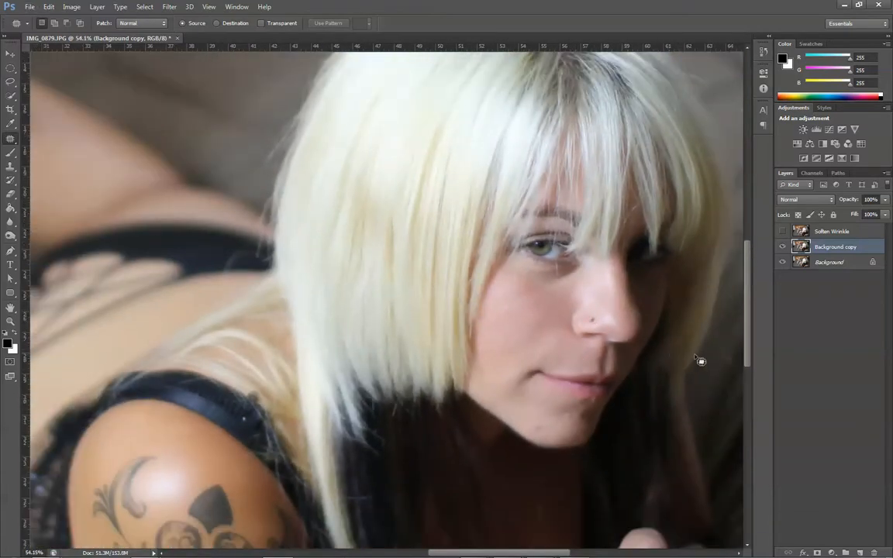
click(782, 246)
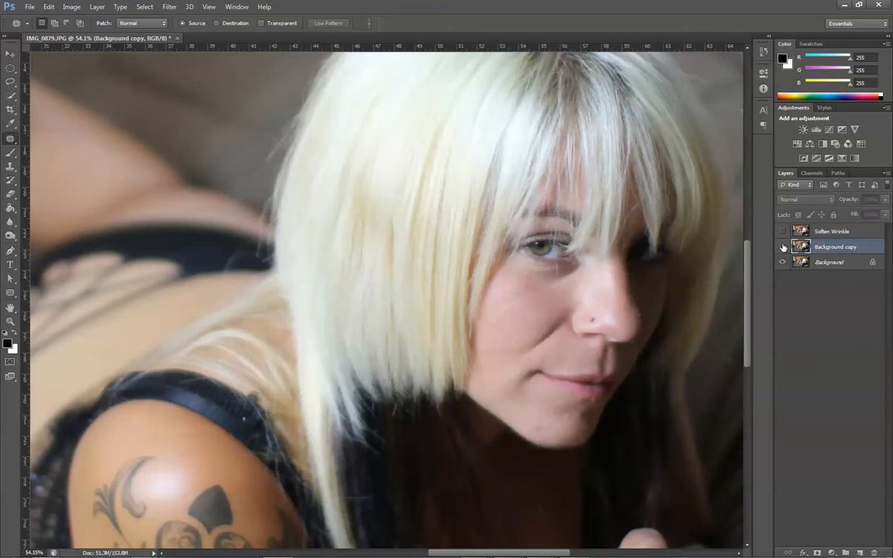
click(782, 247)
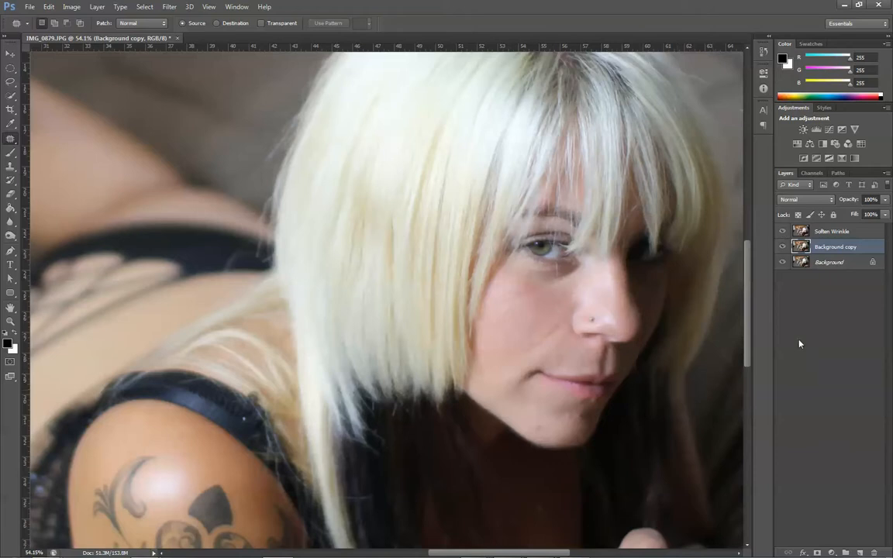
click(785, 231)
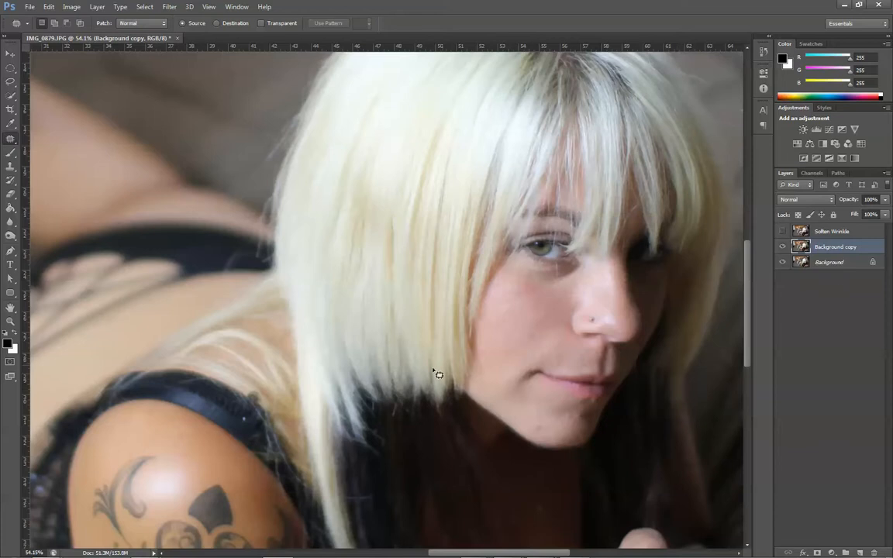
- Duplicate the Background copy layer and rename the original Background copy as Cheek Wrinkle
scroll(522, 413, up, 3)
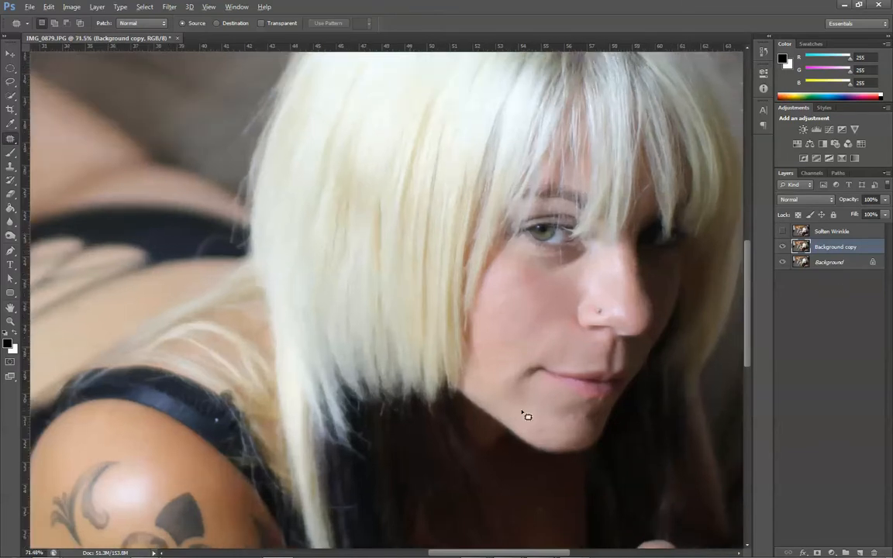
scroll(528, 411, up, 8)
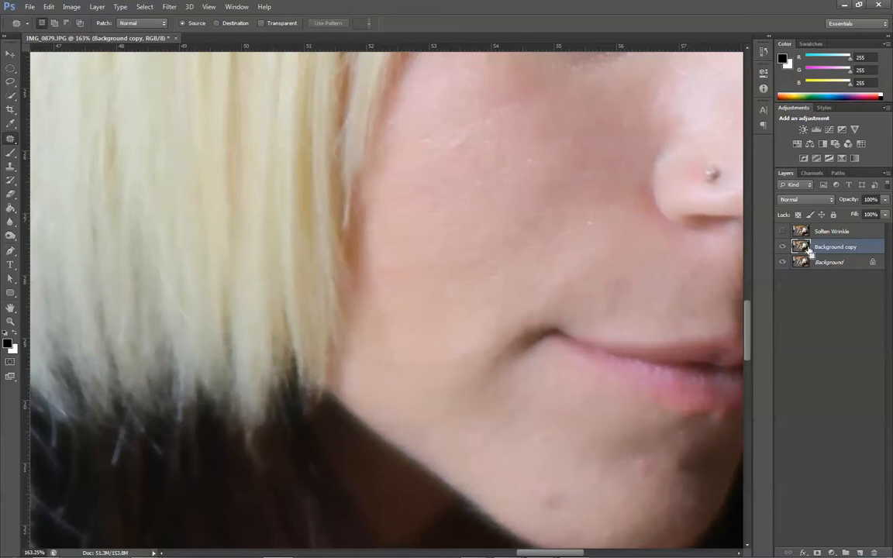
key(ctrl+j)
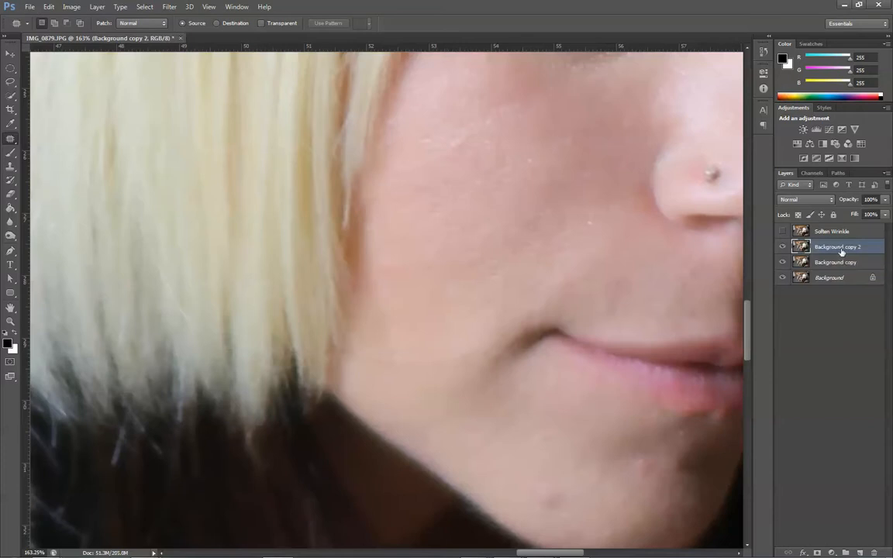
double_click(832, 262)
text(P)
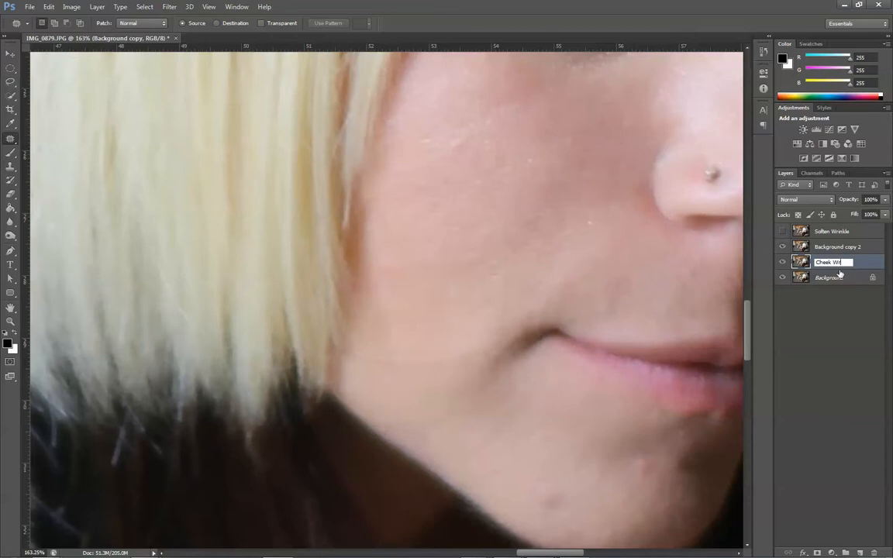
text(heek Wrinkle)
key(Return)
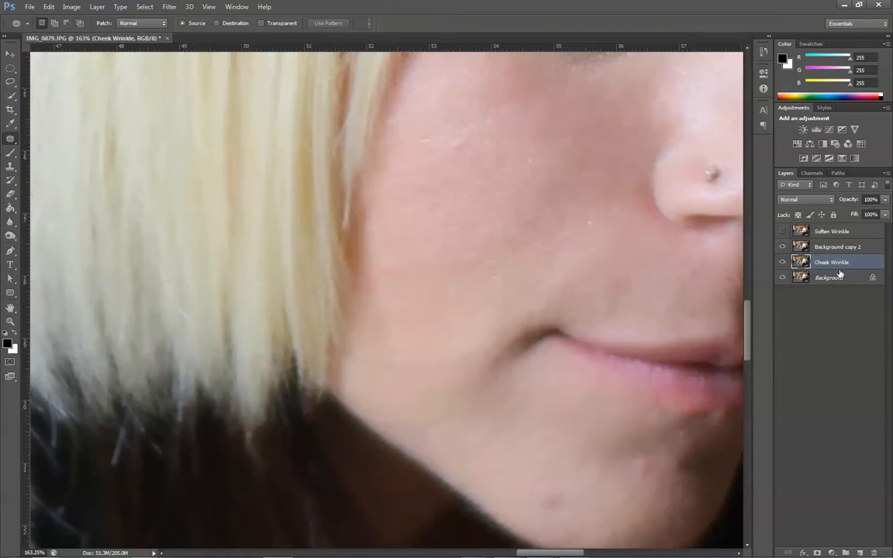
- Select the Background copy 2 layer and rename it Under Eye, Lip
scroll(573, 265, down, 5)
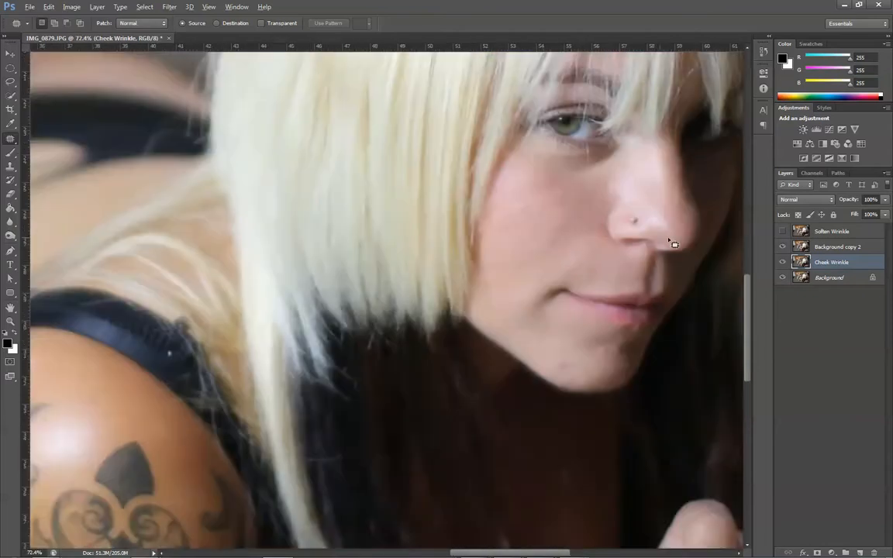
scroll(674, 243, up, 1)
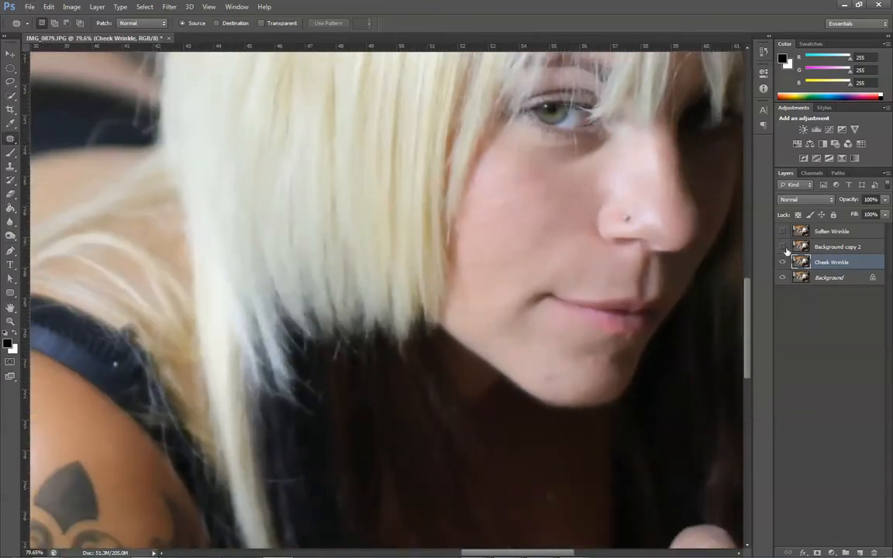
click(783, 247)
click(831, 248)
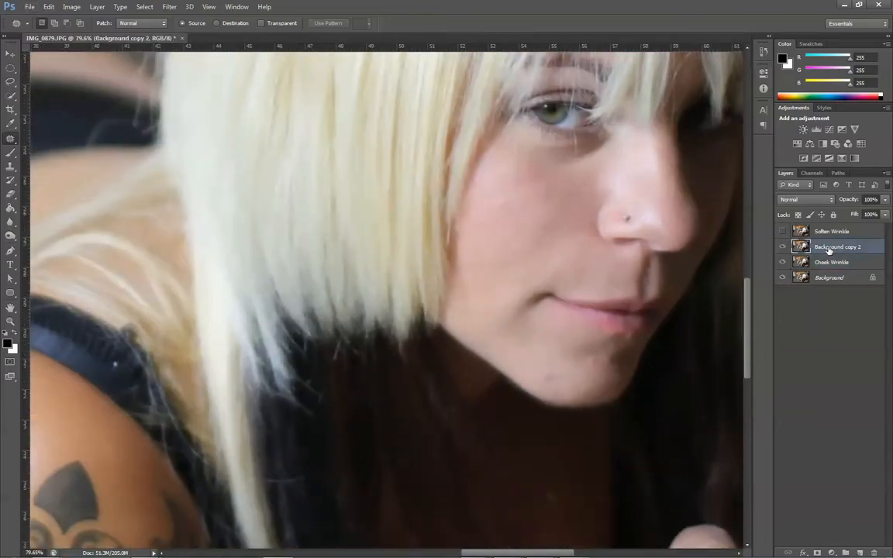
double_click(829, 248)
text(Under Eye, Lip)
key(Return)
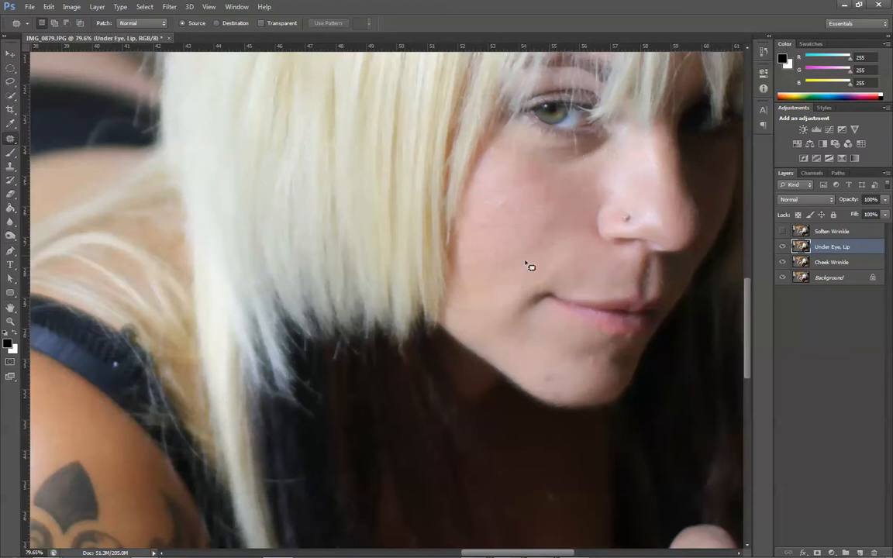
- Lighten the shadow around the mouth corner with the 10% Lighten Clone Stamp, toggling the layer's visibility to check the retouch
click(10, 166)
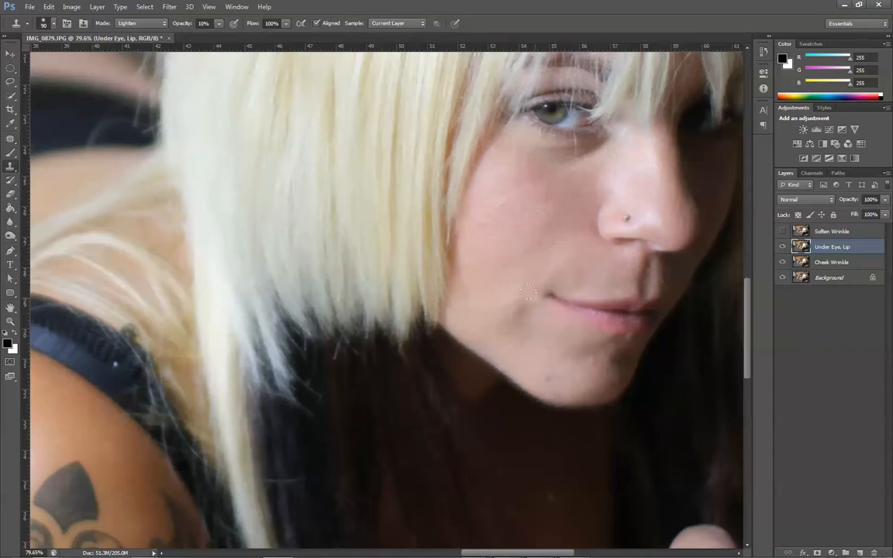
alt+click(495, 261)
mouse_move(511, 312)
mouse_down()
mouse_move(539, 291)
mouse_move(526, 331)
mouse_up()
drag(534, 288, 528, 303)
click(783, 246)
click(784, 246)
drag(529, 294, 537, 303)
click(784, 247)
click(783, 248)
- Rename the Under Eye, Lip layer as Under lip
double_click(832, 247)
text(Under lip)
key(Return)
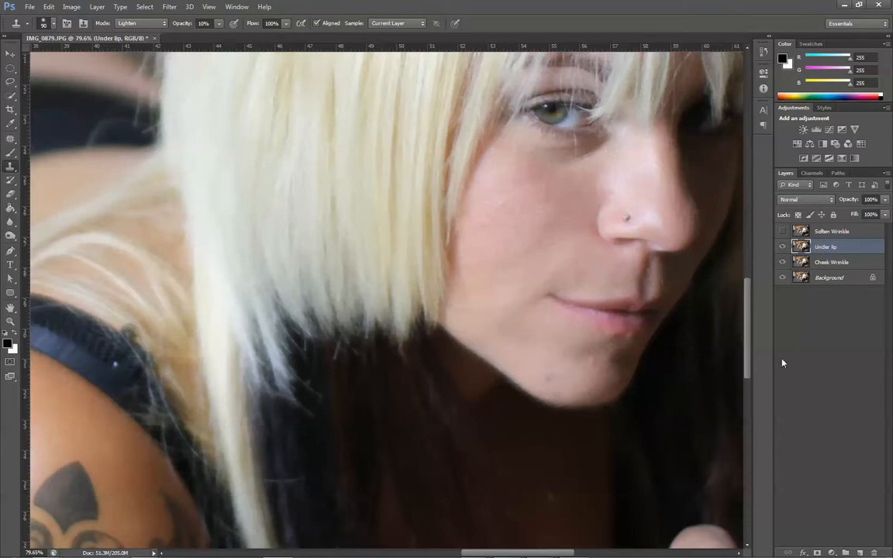
- Create a layer group and move the Soften Wrinkle, Under lip and Cheek Wrinkle layers into it
click(846, 553)
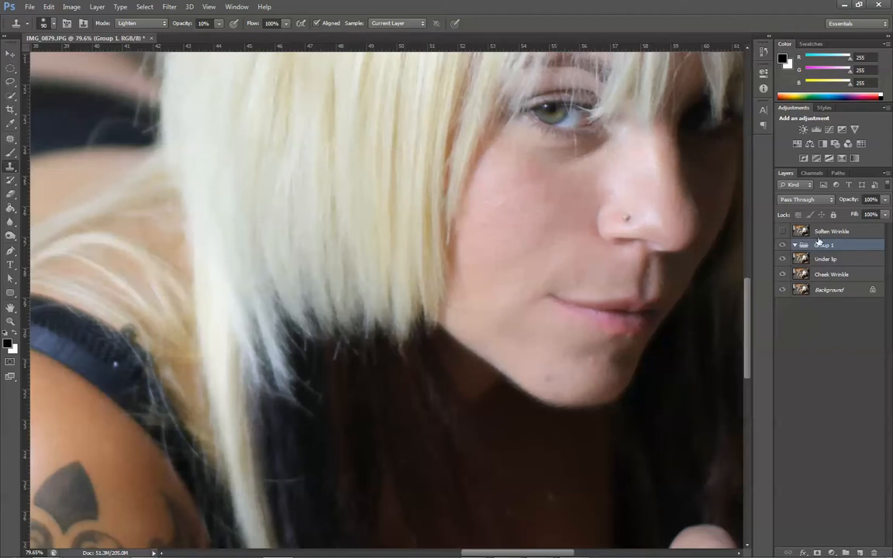
mouse_move(824, 231)
mouse_down()
mouse_move(818, 246)
mouse_move(823, 234)
mouse_up()
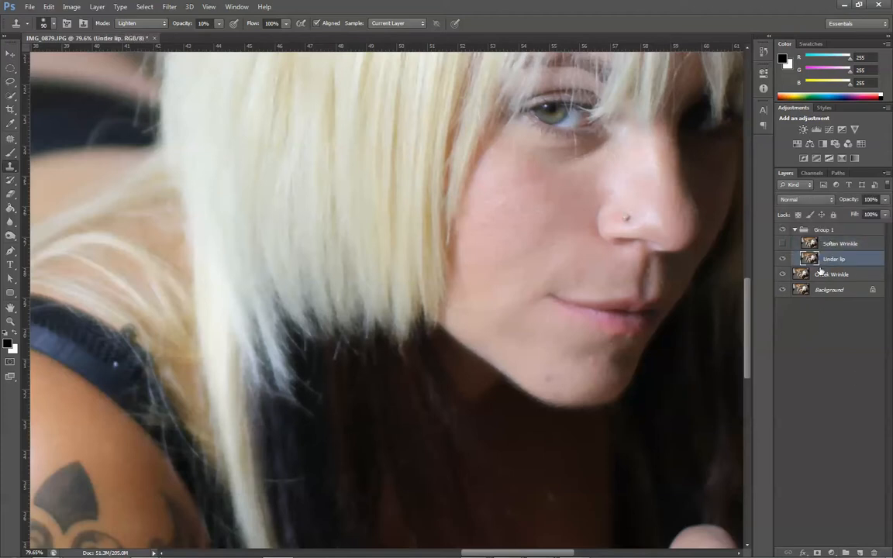
drag(821, 277, 829, 229)
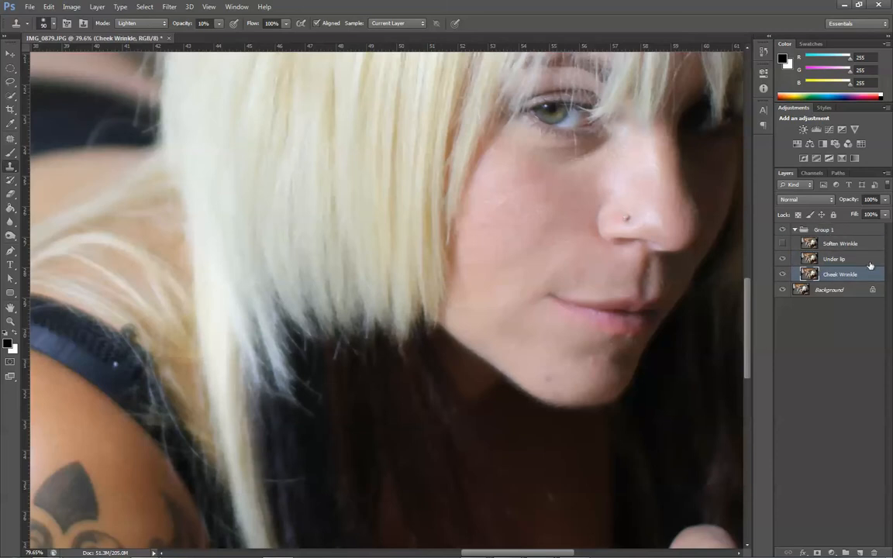
- Delete the Soften Wrinkle layer after a quick visibility check and compare the group with the original photo
click(783, 244)
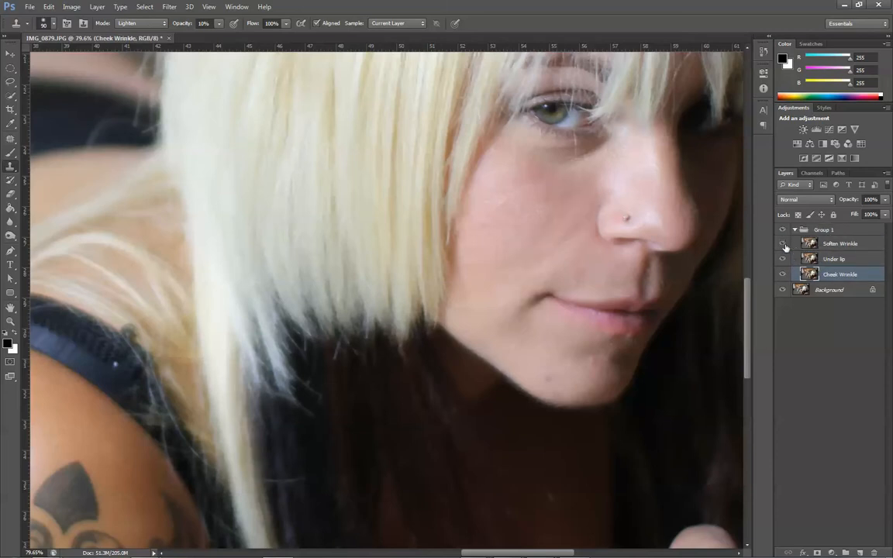
click(783, 245)
click(839, 243)
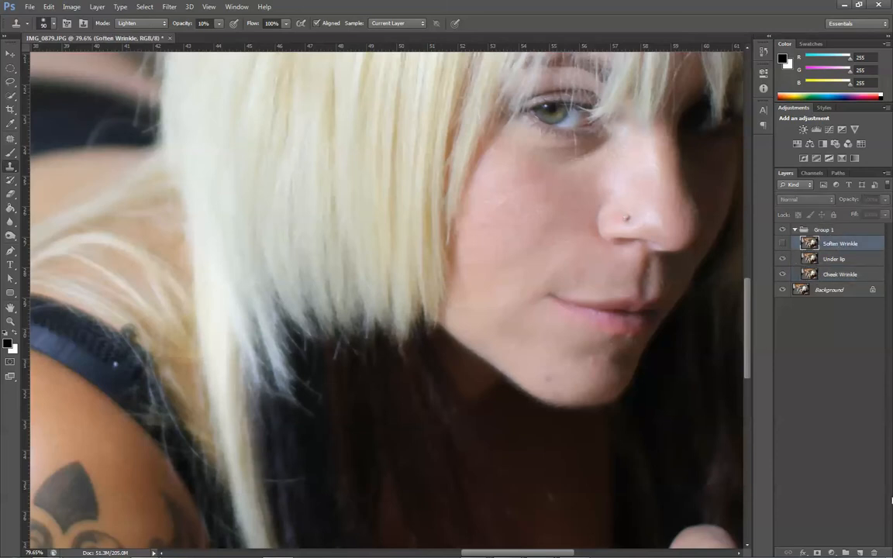
click(876, 551)
key(Return)
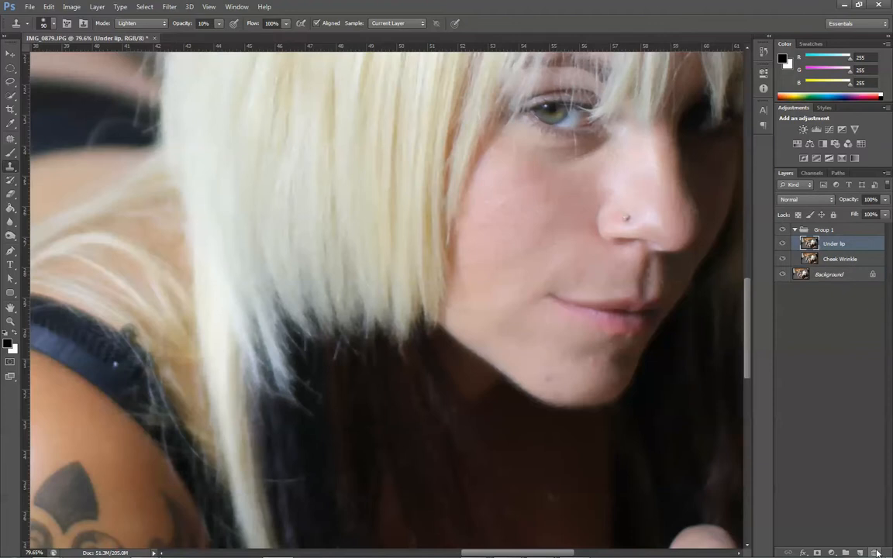
click(783, 232)
click(783, 232)
- Duplicate the Under lip layer and rename the copy Under eye
key(ctrl+j)
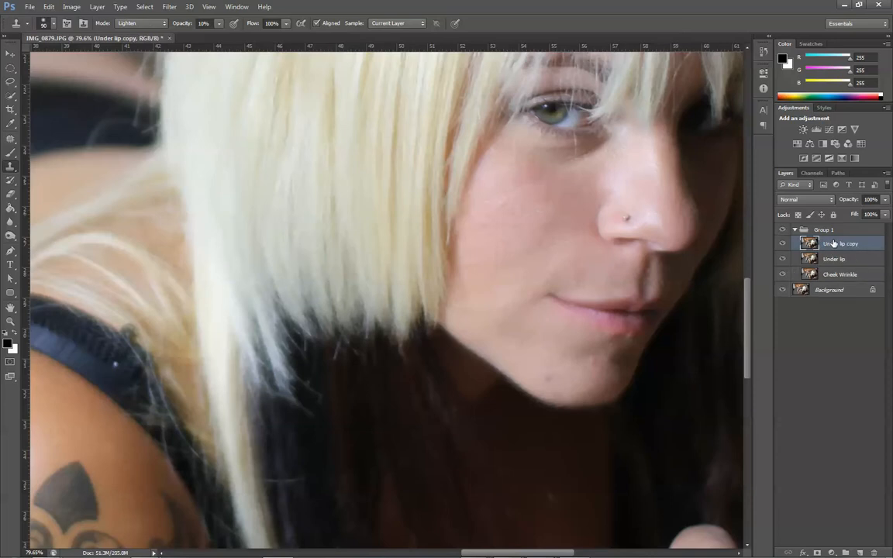
double_click(854, 244)
text(Under eye)
key(Return)
- Lighten the dark area under the eye with Clone Stamp strokes of nearby cheek skin on the Under eye layer
mouse_move(541, 162)
mouse_down()
mouse_move(543, 128)
mouse_move(562, 147)
mouse_move(540, 164)
mouse_up()
mouse_move(593, 143)
mouse_down()
mouse_move(515, 164)
mouse_move(588, 139)
mouse_move(534, 172)
mouse_move(592, 140)
mouse_move(532, 164)
mouse_move(577, 158)
mouse_move(532, 151)
mouse_move(541, 148)
mouse_move(570, 151)
mouse_move(538, 145)
mouse_up()
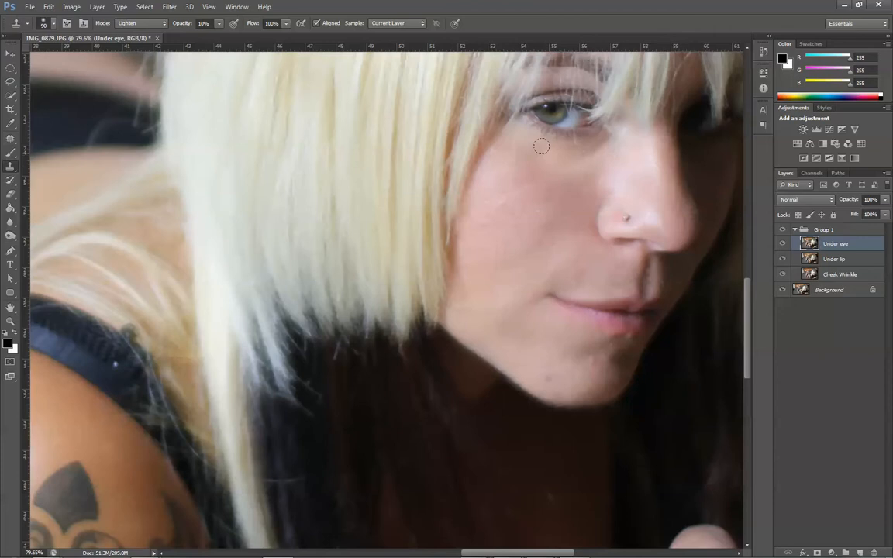
drag(602, 142, 542, 153)
mouse_move(596, 145)
mouse_down()
mouse_move(548, 152)
mouse_move(601, 153)
mouse_move(600, 141)
mouse_move(548, 161)
mouse_move(625, 162)
mouse_move(621, 142)
mouse_move(534, 141)
mouse_move(597, 194)
mouse_move(623, 238)
mouse_move(526, 139)
mouse_move(572, 138)
mouse_up()
alt+click(549, 219)
alt+click(681, 174)
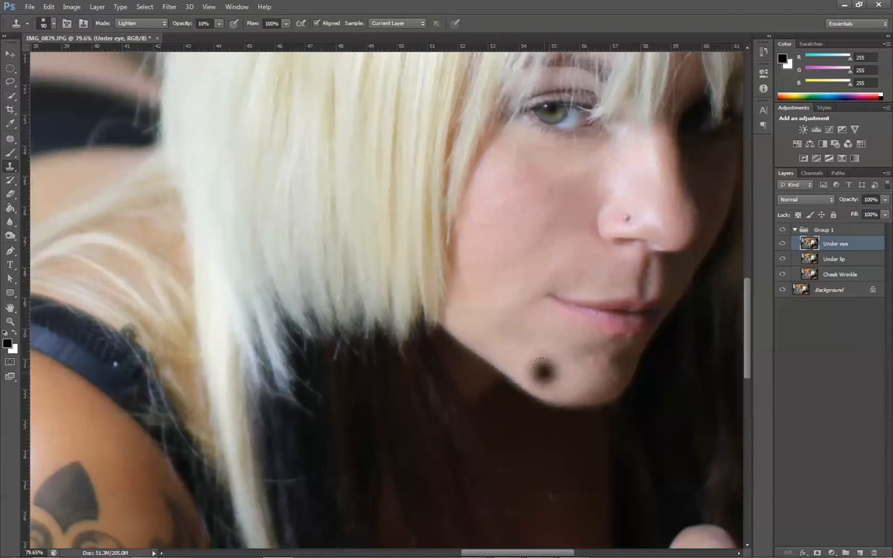
- Check the under-eye retouch by toggling its layer and lower the Under eye layer's opacity to 67%
click(783, 244)
click(783, 244)
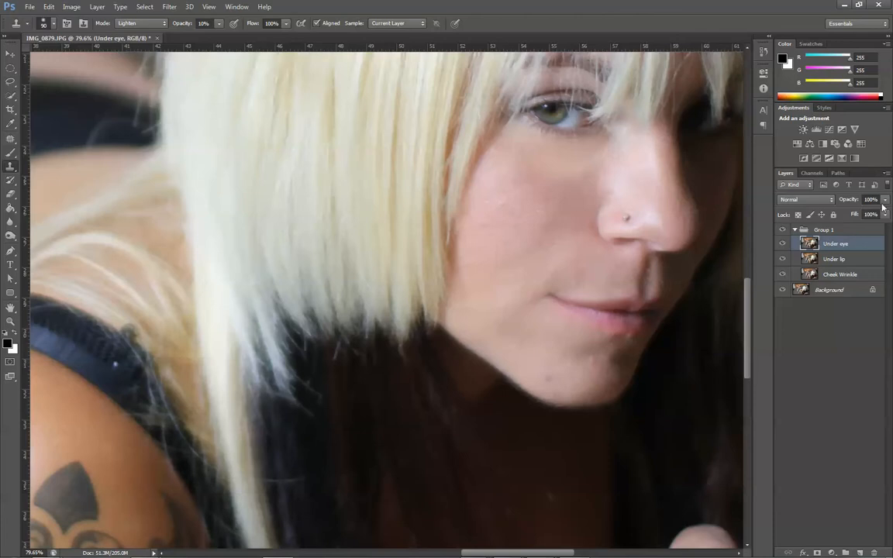
drag(885, 200, 846, 214)
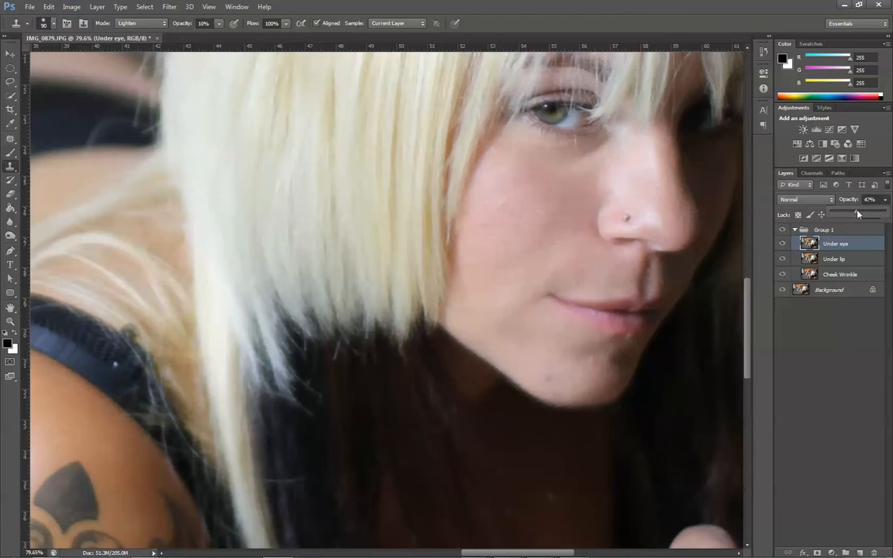
drag(863, 214, 868, 214)
- Compare the face with and without the Under eye layer at several magnifications
scroll(574, 113, down, 4)
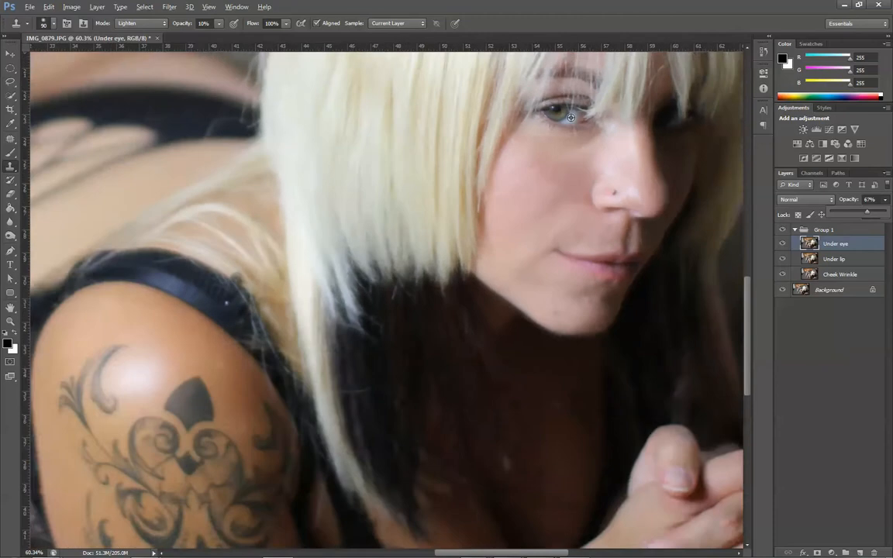
scroll(642, 139, up, 4)
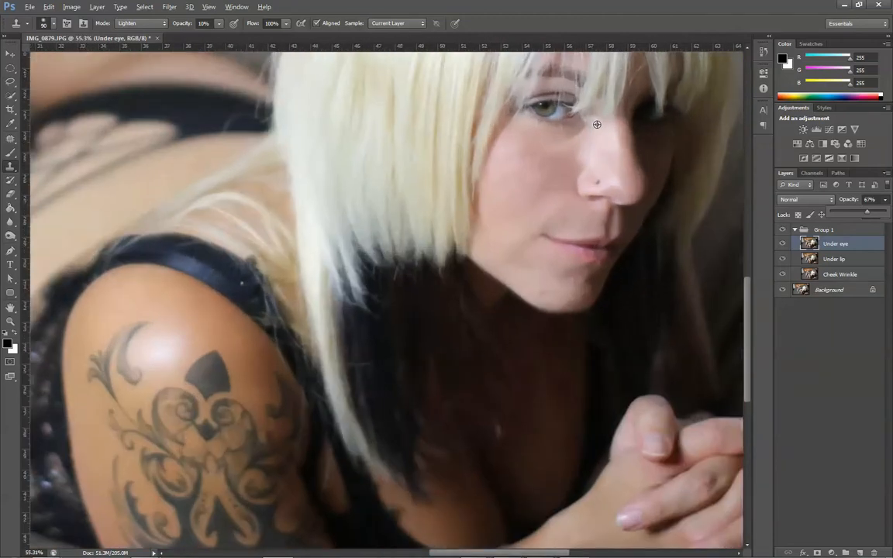
click(783, 244)
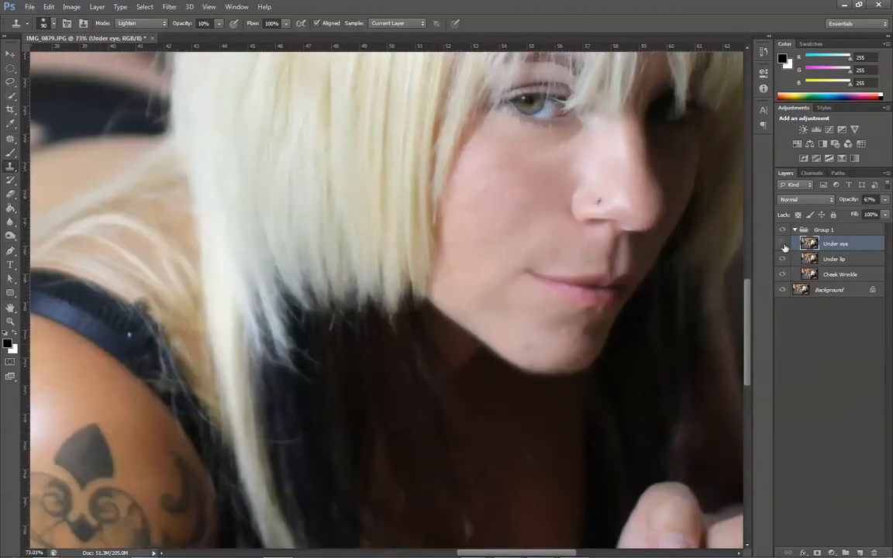
click(783, 244)
click(783, 244)
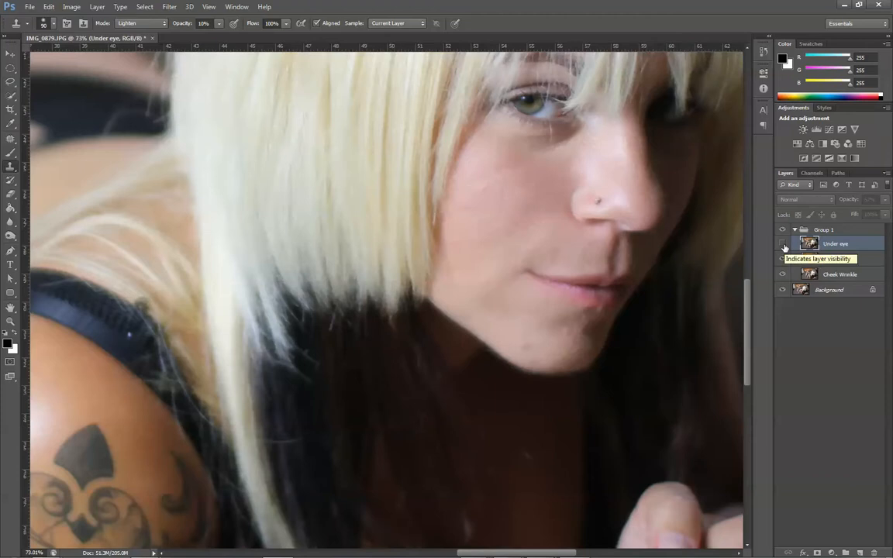
click(783, 245)
scroll(608, 101, down, 1)
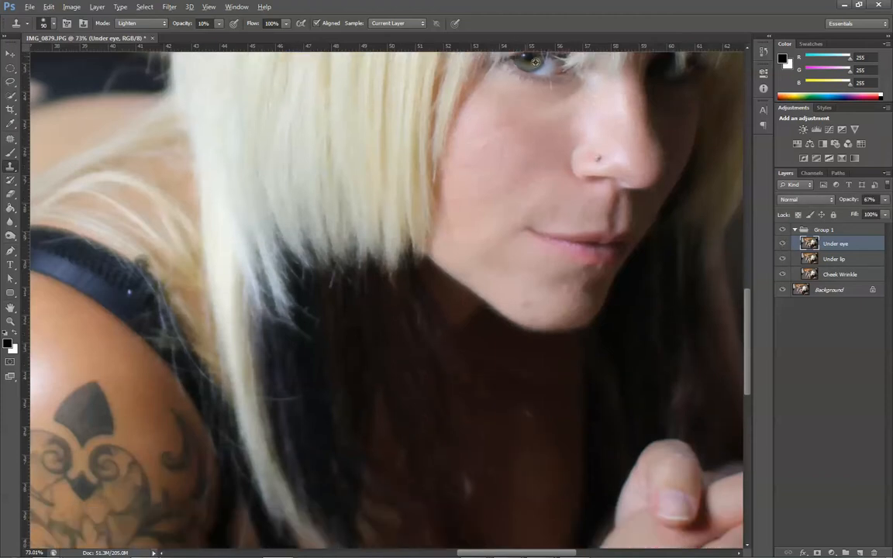
scroll(608, 99, down, 8)
scroll(554, 287, up, 5)
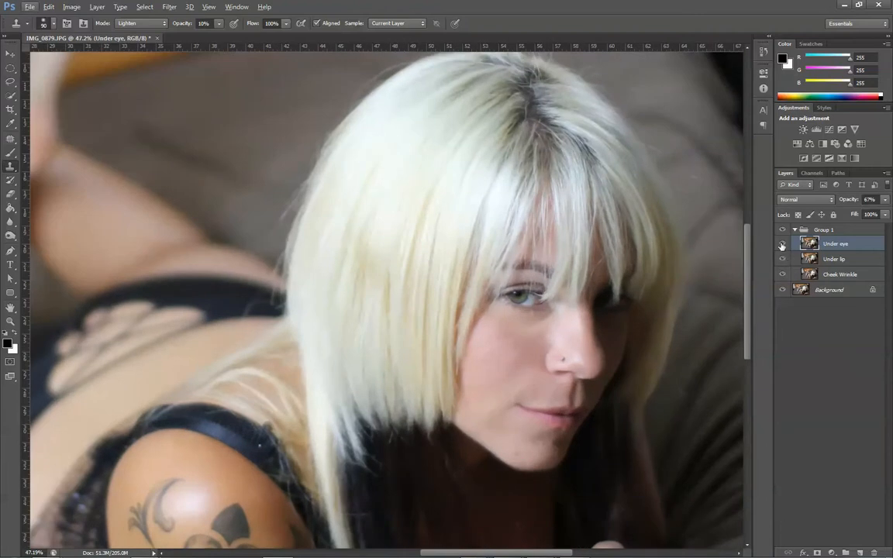
click(783, 240)
click(783, 241)
scroll(570, 453, up, 4)
scroll(606, 442, up, 1)
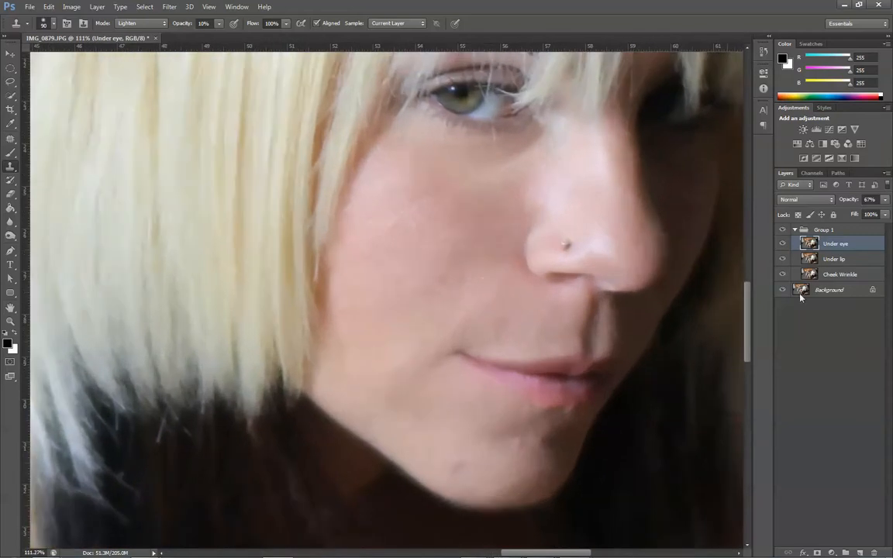
- Delete the Under eye layer and confirm the deletion
right_click(824, 246)
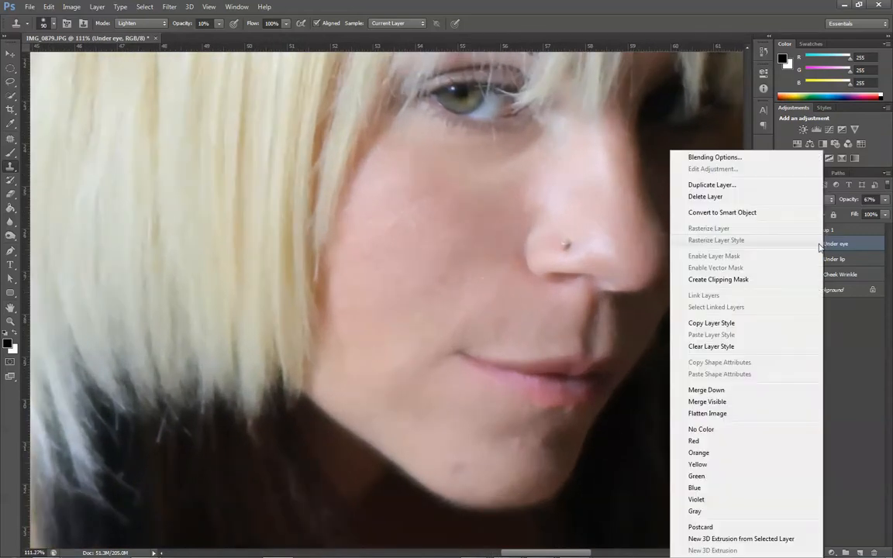
click(842, 374)
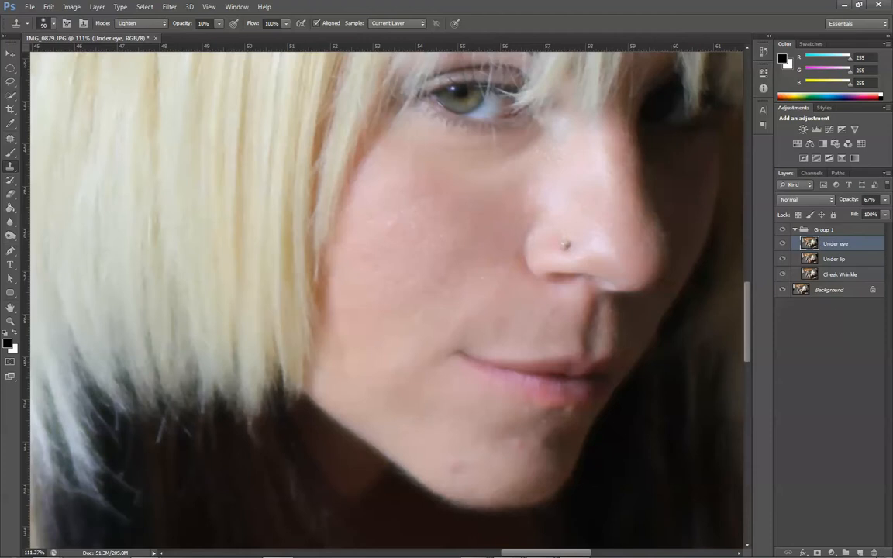
click(874, 553)
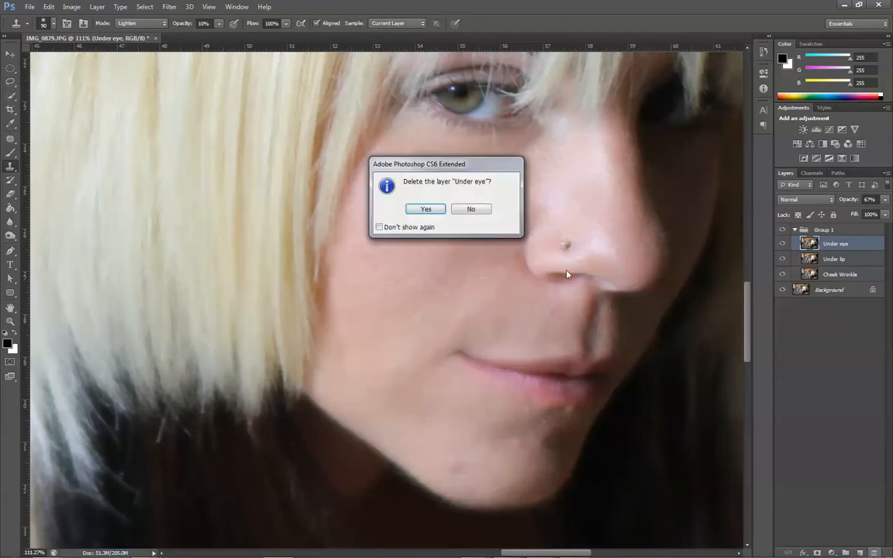
click(427, 209)
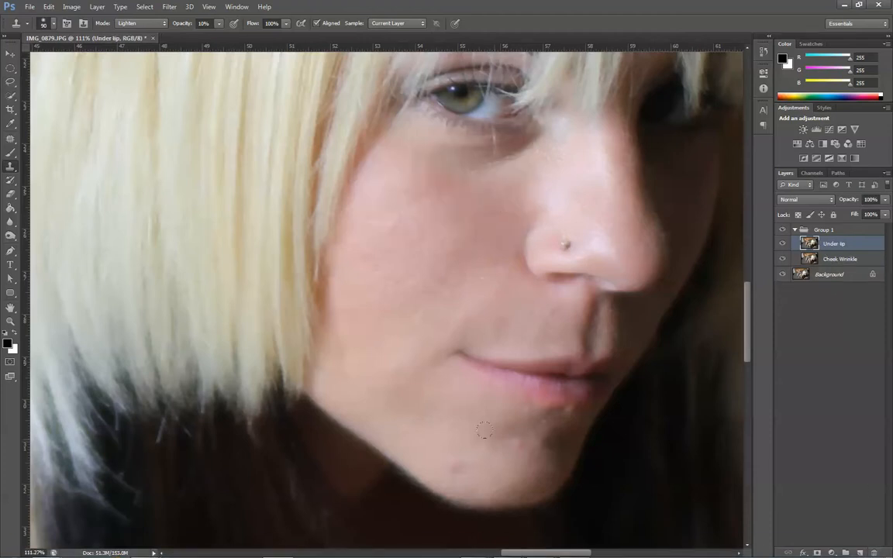
- Switch to the Patch tool for the remaining chin blemishes on the Under lip layer
scroll(520, 451, up, 6)
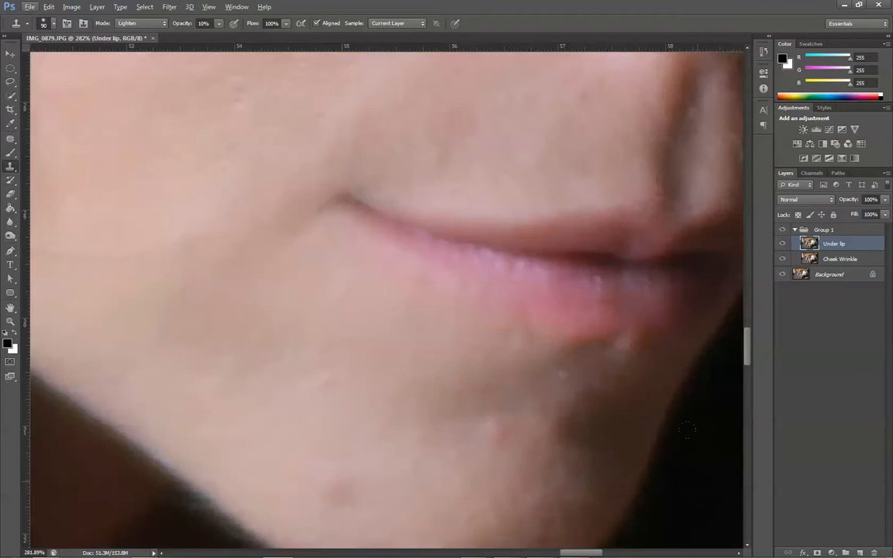
mouse_move(746, 364)
mouse_down()
mouse_move(749, 388)
mouse_move(749, 373)
mouse_up()
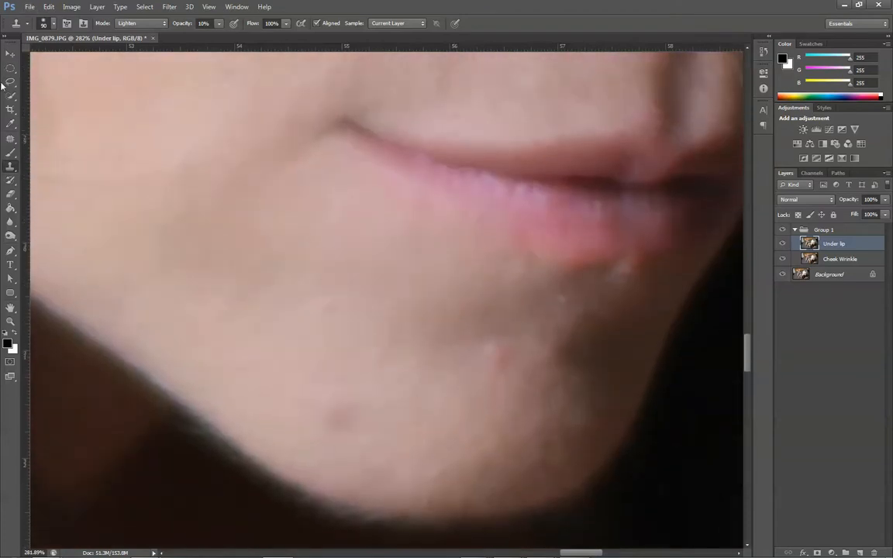
click(10, 138)
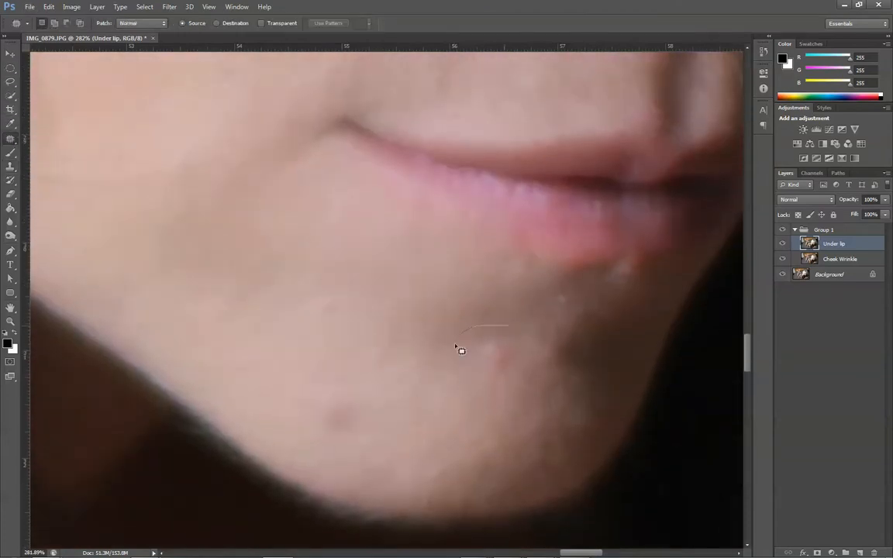
- Try to patch the red blemish on the chin with nearby skin, and undo the patch
mouse_move(455, 346)
mouse_down()
mouse_move(522, 340)
mouse_move(511, 329)
mouse_up()
drag(464, 339, 409, 310)
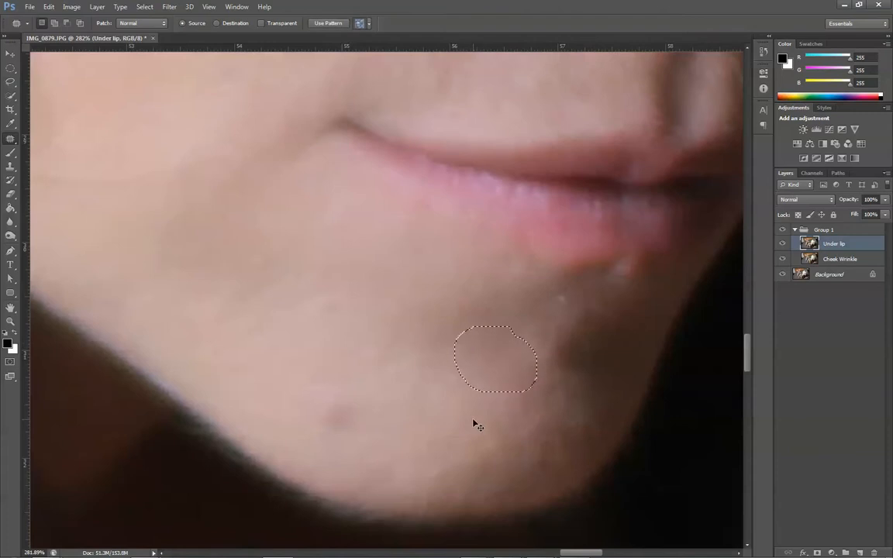
key(ctrl+d)
key(ctrl+alt+z)
key(ctrl+alt+z)
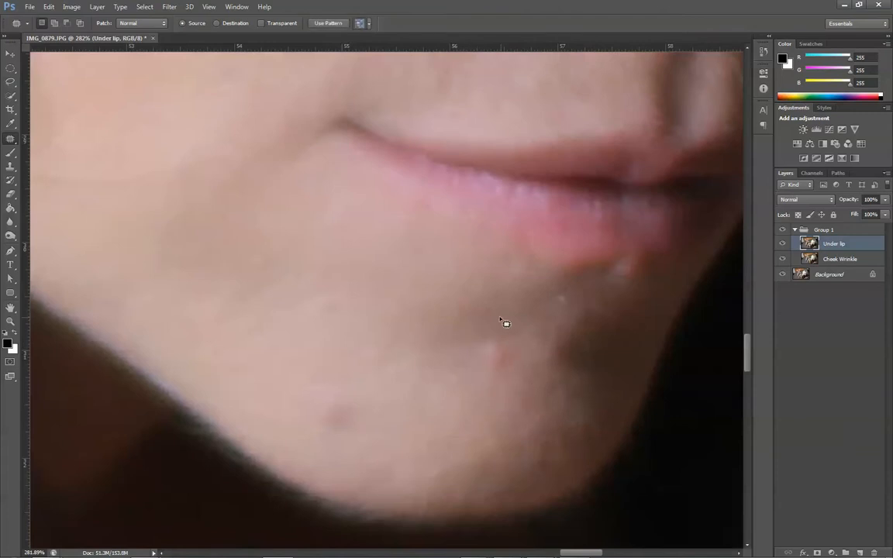
- Patch the red blemish, the dark chin spot and the white speck below the lower lip with clean nearby skin
mouse_move(465, 323)
mouse_down()
mouse_move(455, 349)
mouse_move(524, 350)
mouse_move(373, 293)
mouse_move(421, 335)
mouse_move(428, 375)
mouse_move(478, 426)
mouse_up()
key(ctrl+d)
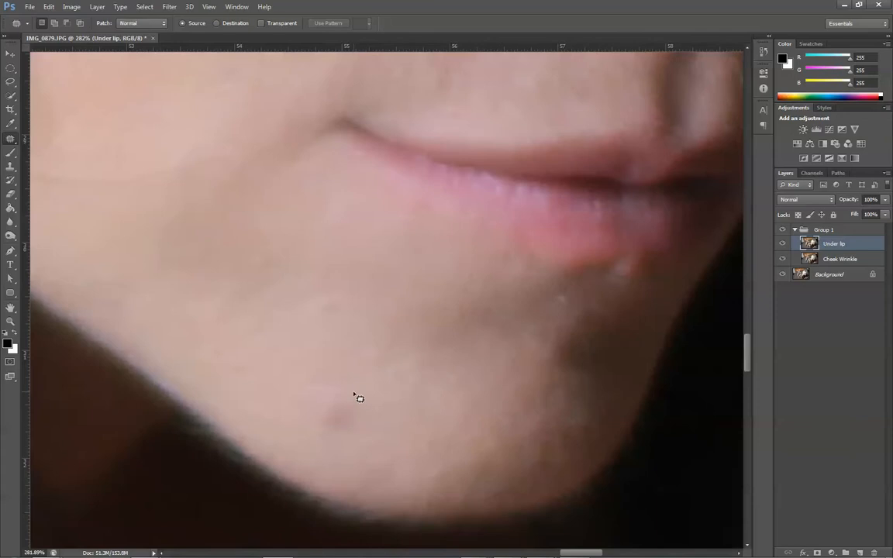
mouse_move(347, 382)
mouse_down()
mouse_move(324, 390)
mouse_move(295, 417)
mouse_move(321, 440)
mouse_move(366, 439)
mouse_move(368, 414)
mouse_move(346, 384)
mouse_move(329, 399)
mouse_move(286, 351)
mouse_up()
key(ctrl+d)
mouse_move(551, 297)
mouse_down()
mouse_move(563, 314)
mouse_move(560, 295)
mouse_up()
drag(561, 297, 499, 305)
key(ctrl+d)
- Examine the retouched face at several magnifications, from the chin up to the area under the eye
scroll(150, 175, down, 12)
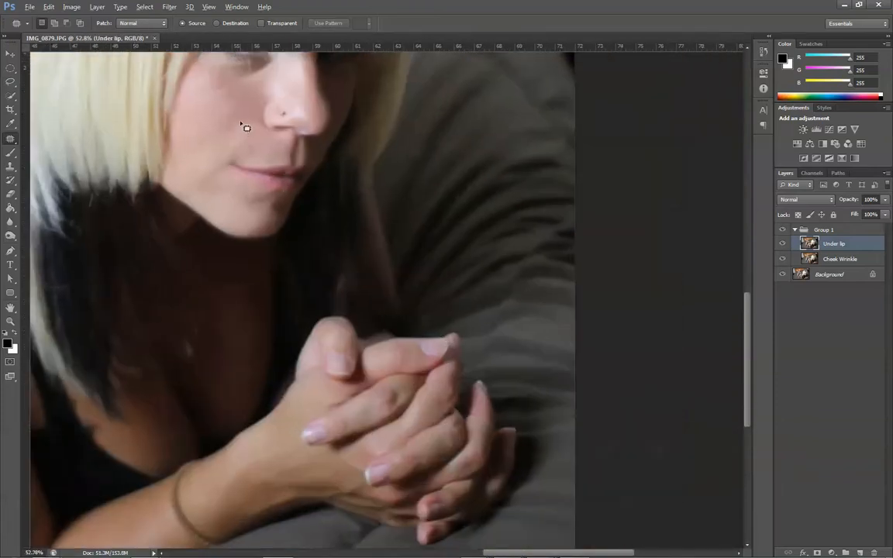
scroll(245, 126, down, 1)
scroll(255, 115, up, 8)
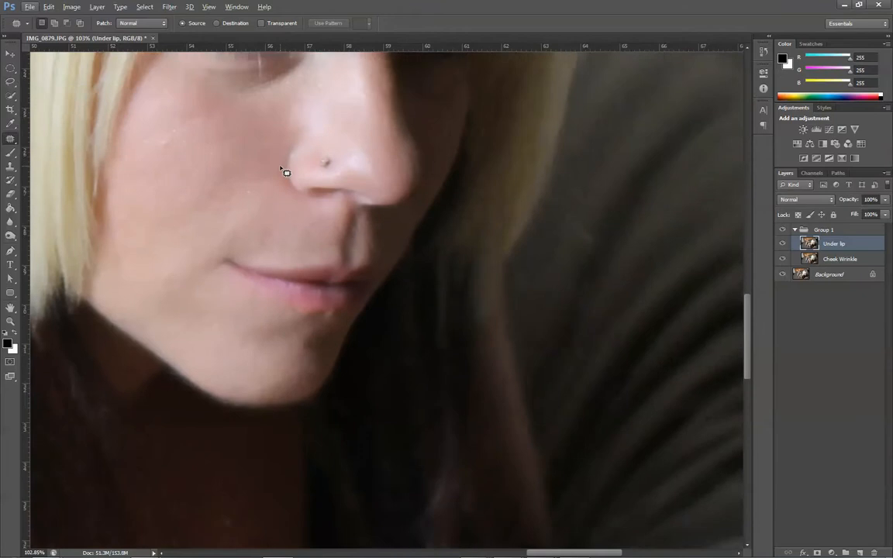
scroll(286, 182, up, 4)
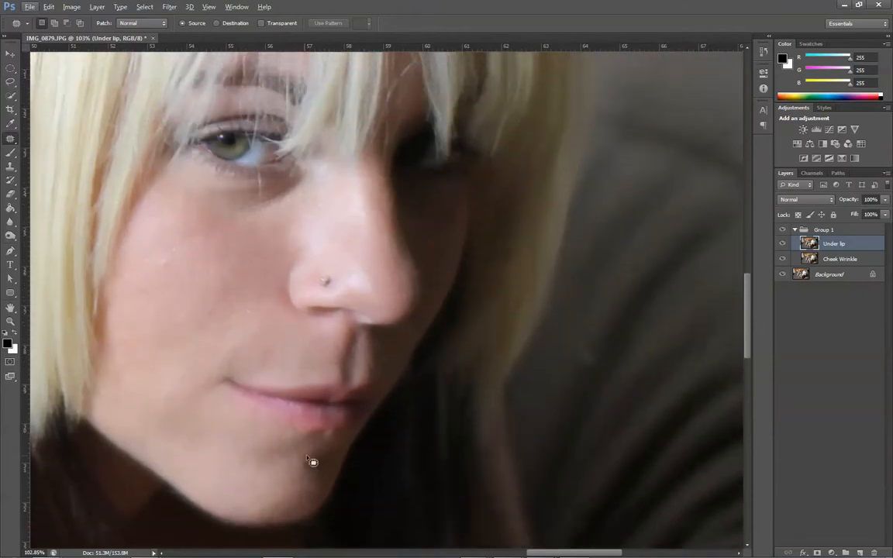
scroll(256, 306, up, 3)
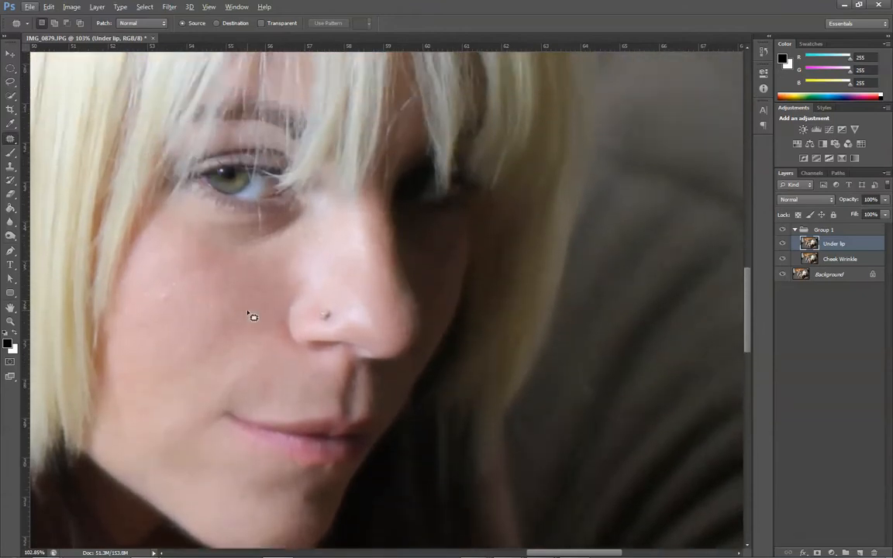
scroll(264, 349, down, 3)
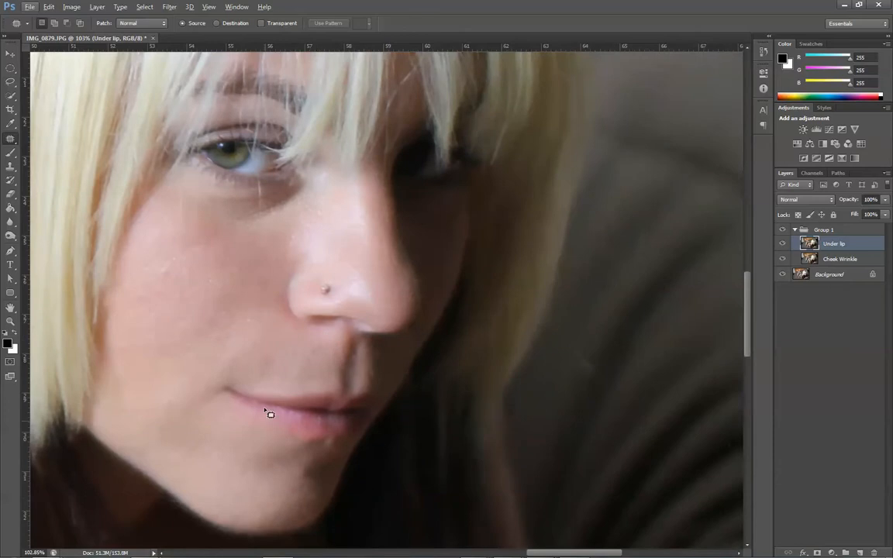
scroll(215, 409, up, 4)
scroll(218, 399, down, 3)
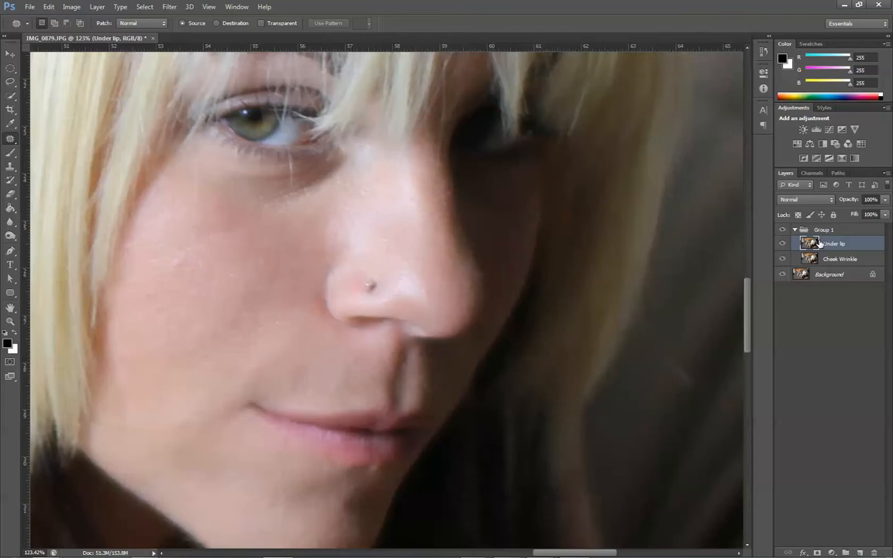
- Duplicate the Under lip layer and name the copy Under eye
key(ctrl+j)
double_click(839, 246)
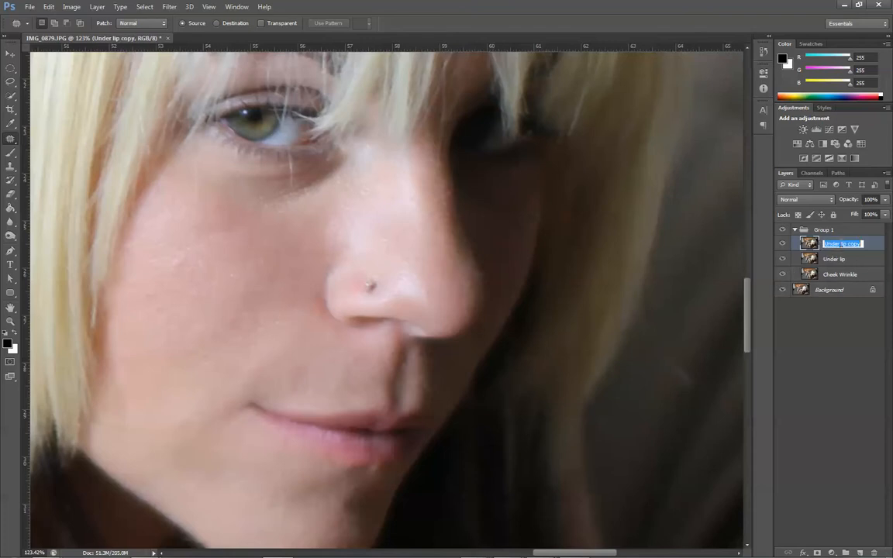
text(Under)
key(Return)
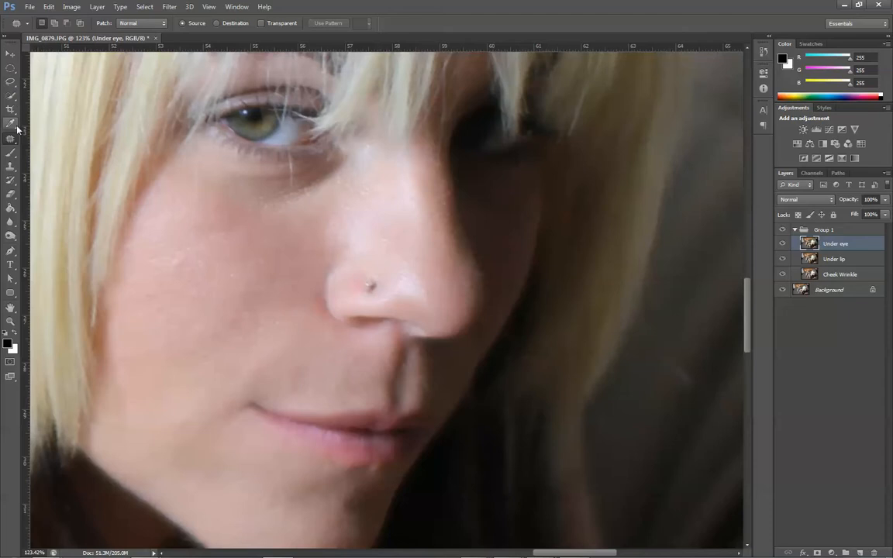
- Lighten the shadow under the eye with Clone Stamp strokes of sampled cheek skin, and compare by toggling the Under eye layer
click(11, 166)
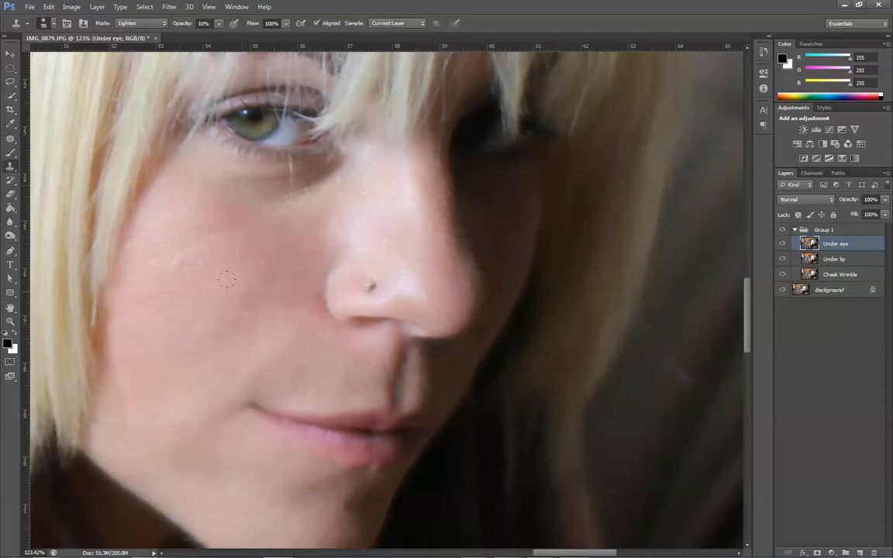
alt+click(245, 298)
key(alt)
alt+click(255, 233)
mouse_move(182, 186)
mouse_down()
mouse_move(287, 179)
mouse_move(220, 180)
mouse_move(264, 186)
mouse_move(244, 174)
mouse_up()
mouse_move(303, 166)
mouse_down()
mouse_move(287, 185)
mouse_move(299, 169)
mouse_move(256, 172)
mouse_up()
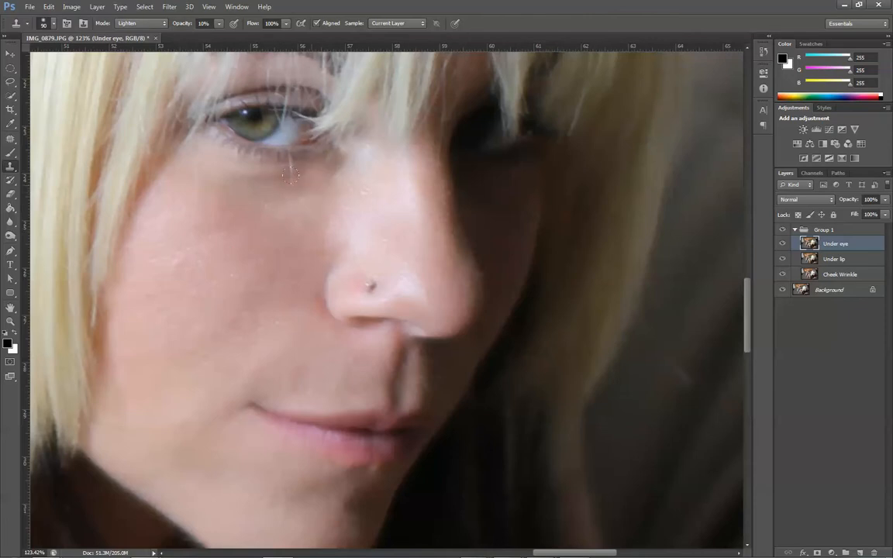
mouse_move(317, 164)
mouse_down()
mouse_move(235, 172)
mouse_move(296, 161)
mouse_up()
click(782, 245)
click(782, 244)
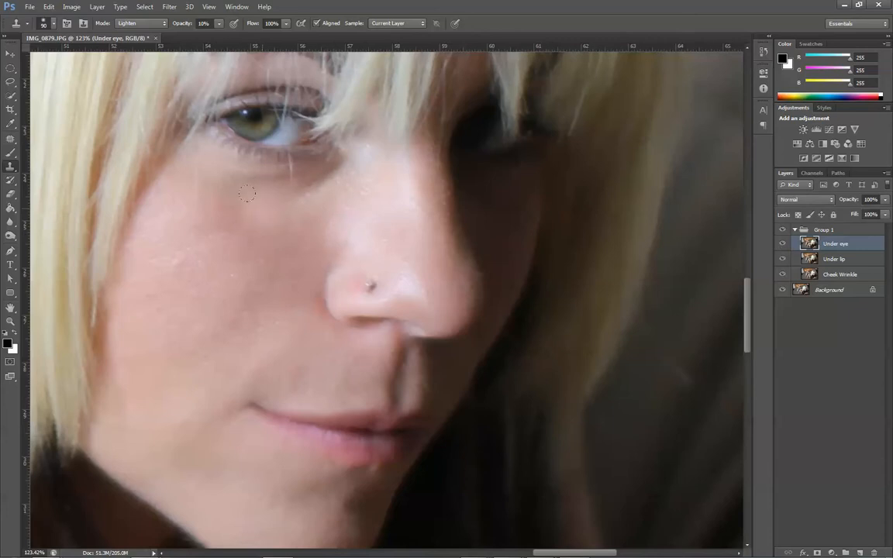
- Build up more Clone Stamp strokes under the eye, from the outer corner to the inner corner along the lower lashes
drag(227, 171, 294, 184)
drag(313, 168, 268, 184)
mouse_move(219, 165)
mouse_down()
mouse_move(299, 174)
mouse_move(307, 198)
mouse_move(238, 206)
mouse_move(206, 184)
mouse_move(223, 186)
mouse_up()
drag(305, 153, 292, 159)
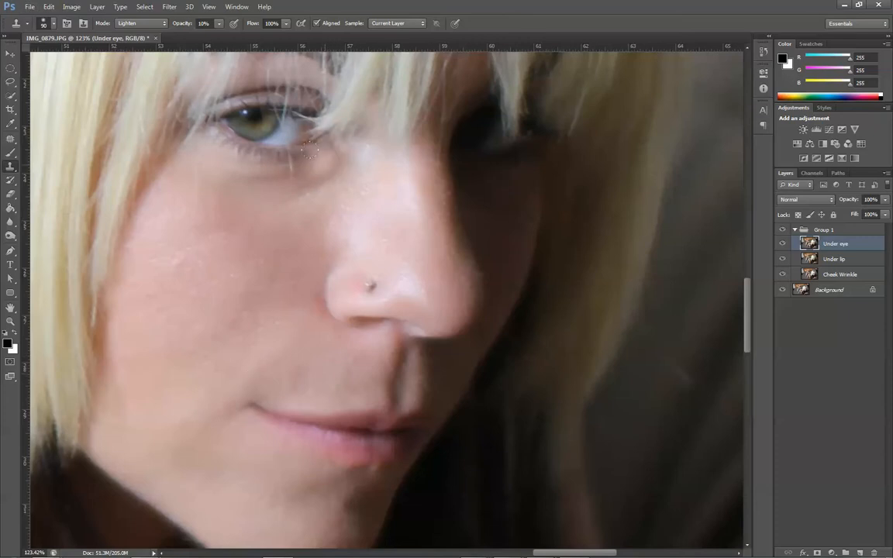
drag(319, 159, 266, 162)
drag(197, 145, 297, 152)
mouse_move(194, 146)
mouse_down()
mouse_move(247, 163)
mouse_move(209, 153)
mouse_up()
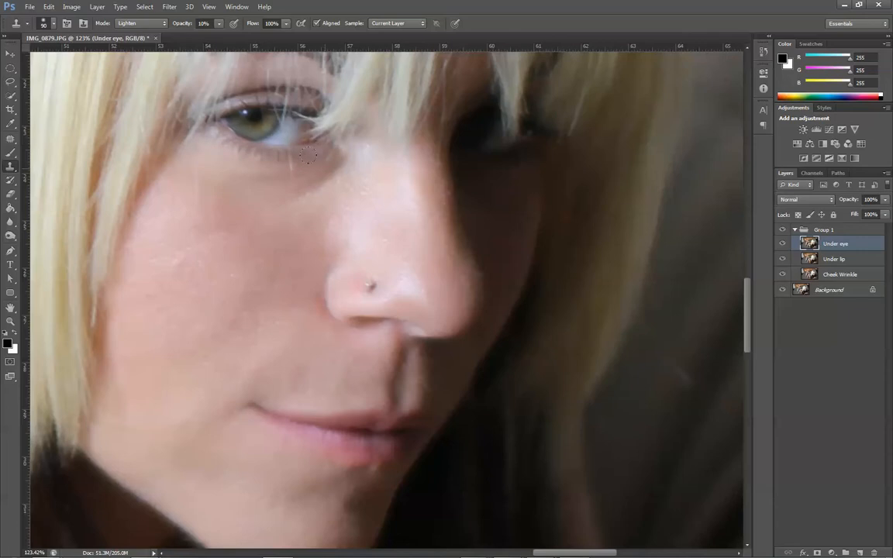
mouse_move(308, 155)
mouse_down()
mouse_move(225, 155)
mouse_move(304, 150)
mouse_move(300, 159)
mouse_move(235, 154)
mouse_move(267, 157)
mouse_up()
click(216, 162)
- Touch up the inner under-eye area with the Clone Stamp and patch the crease beside the nose bridge with cheek skin
scroll(342, 220, down, 8)
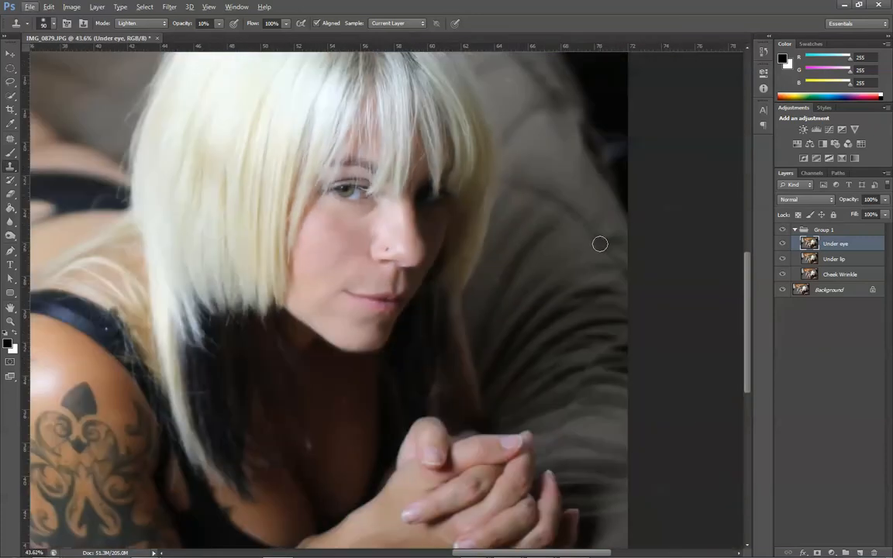
scroll(393, 249, up, 3)
scroll(393, 249, up, 3)
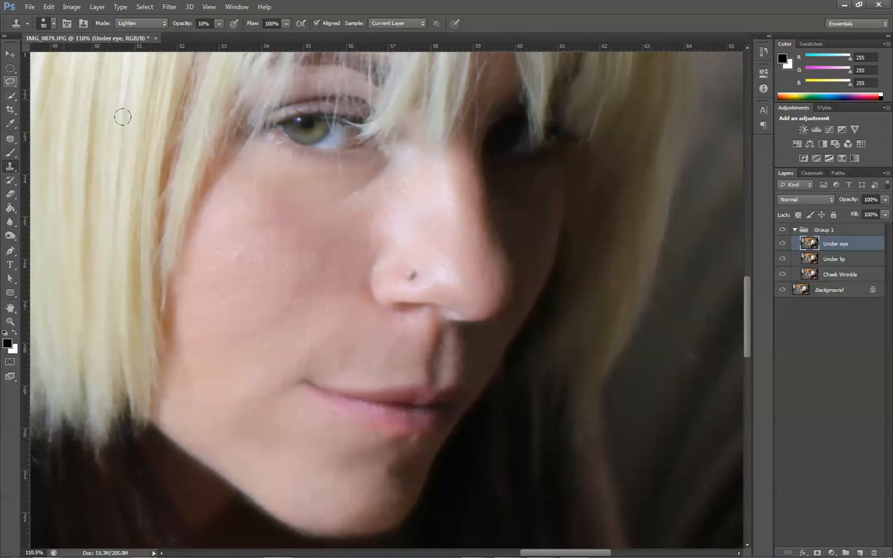
drag(352, 176, 335, 178)
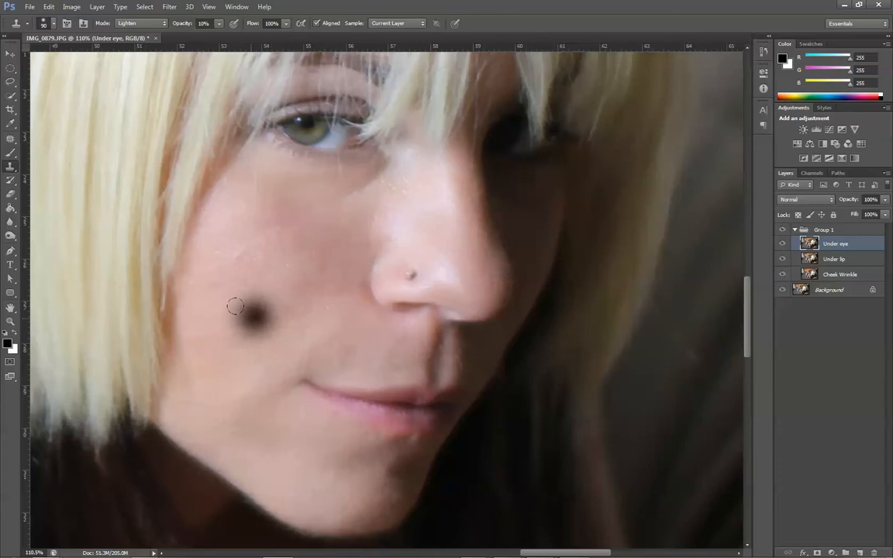
alt+click(239, 315)
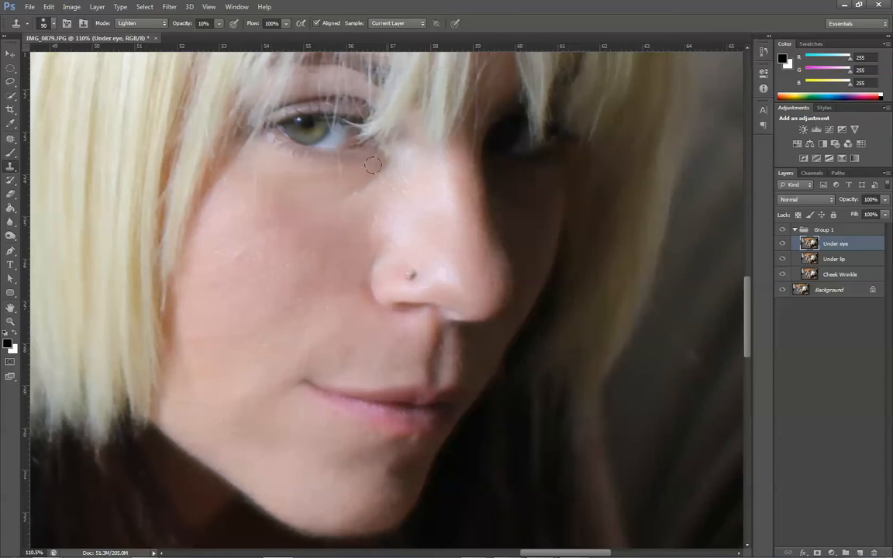
click(10, 136)
mouse_move(383, 166)
mouse_down()
mouse_move(313, 204)
mouse_move(348, 211)
mouse_move(384, 197)
mouse_move(397, 168)
mouse_move(340, 238)
mouse_up()
key(ctrl+d)
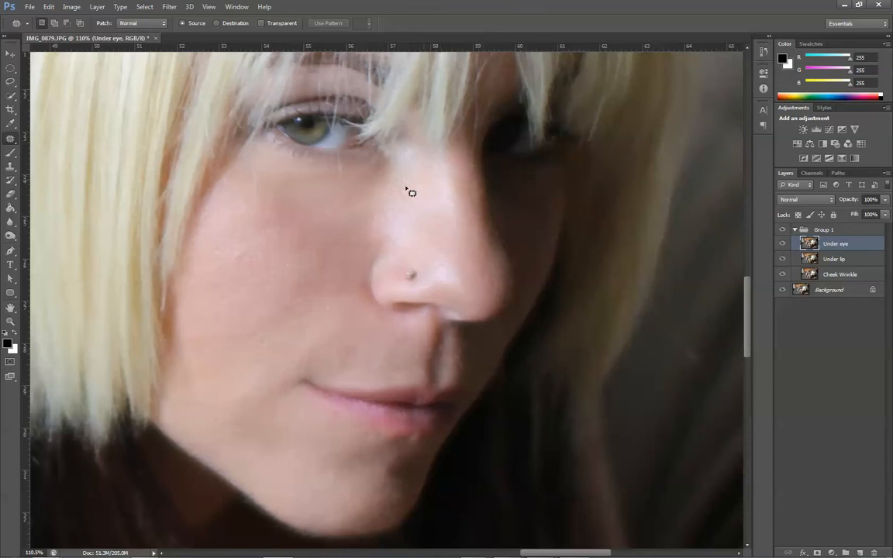
- Compare the face with and without the Under eye layer and set that layer's opacity to 85%
scroll(386, 193, down, 5)
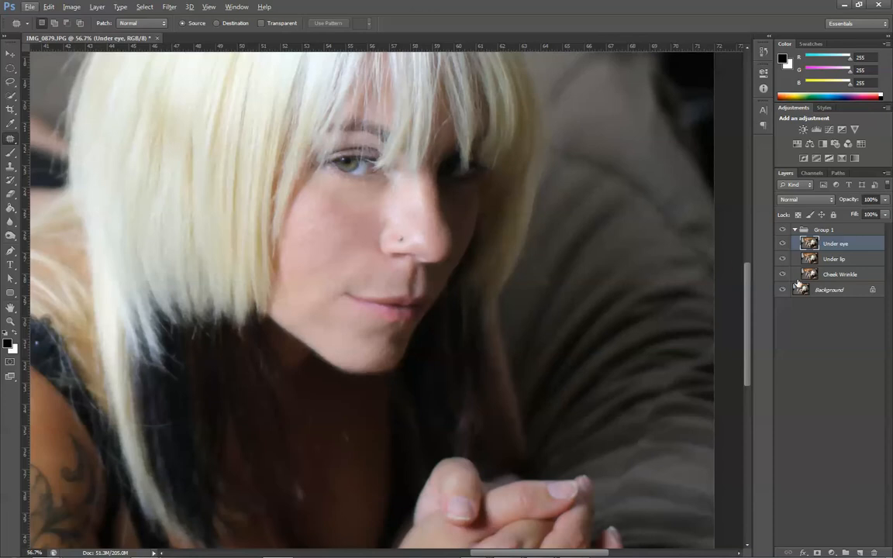
click(785, 245)
click(785, 244)
click(784, 245)
click(785, 245)
click(885, 200)
drag(883, 212, 815, 214)
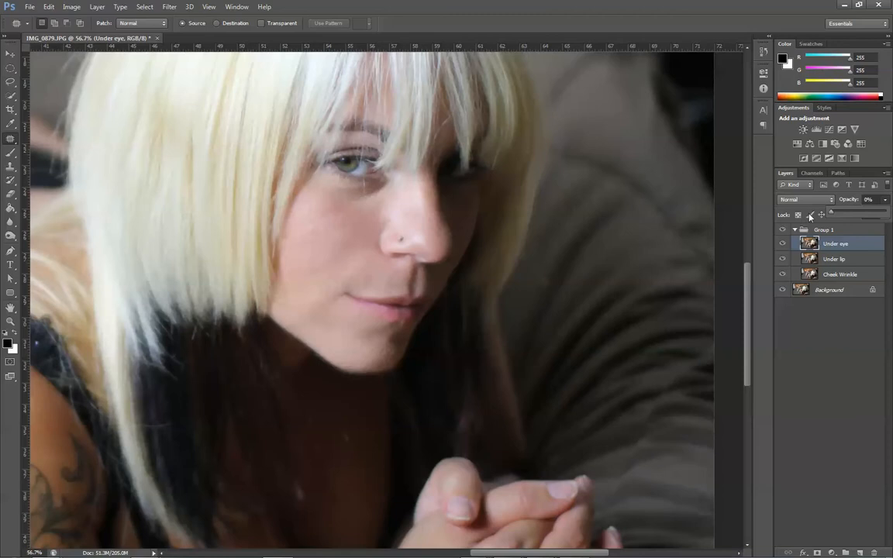
drag(857, 216, 879, 217)
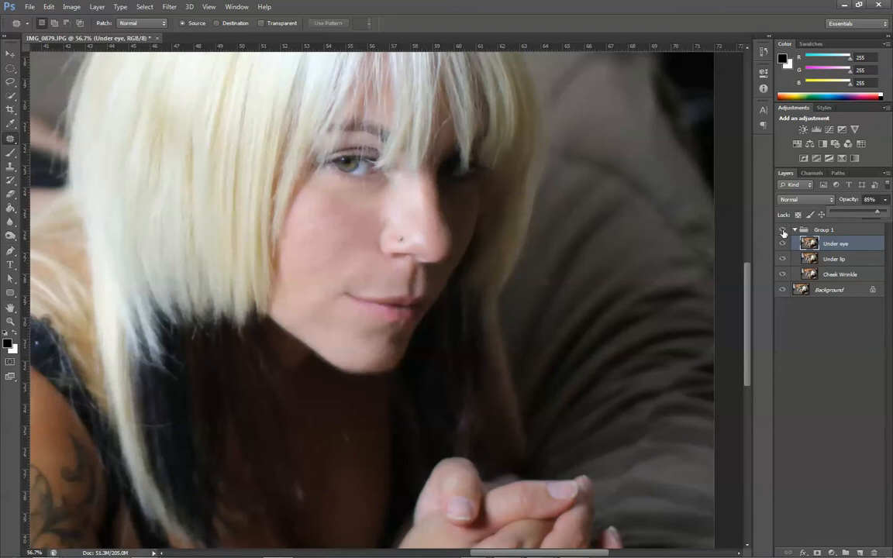
- Patch the small light spot just below the lower lip with nearby chin skin on the Under eye layer
scroll(512, 237, down, 6)
scroll(459, 144, up, 7)
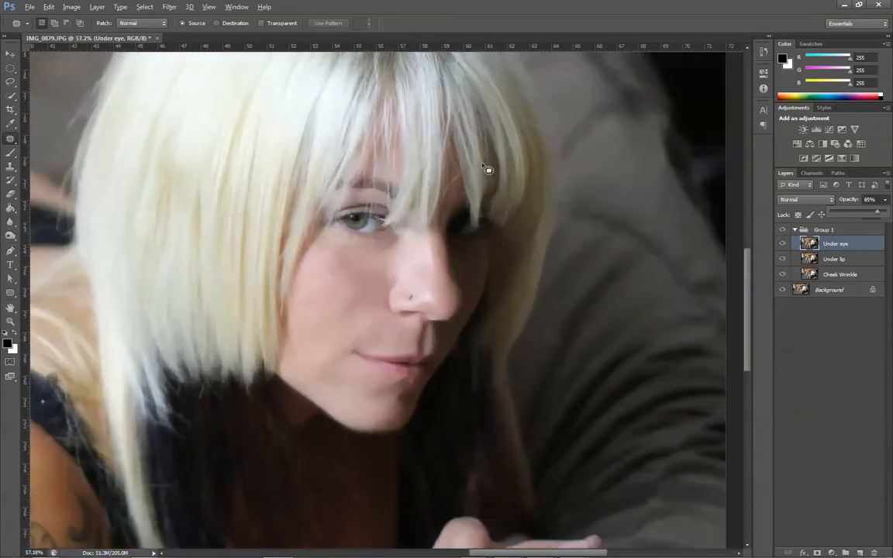
key(alt)
scroll(438, 384, up, 5)
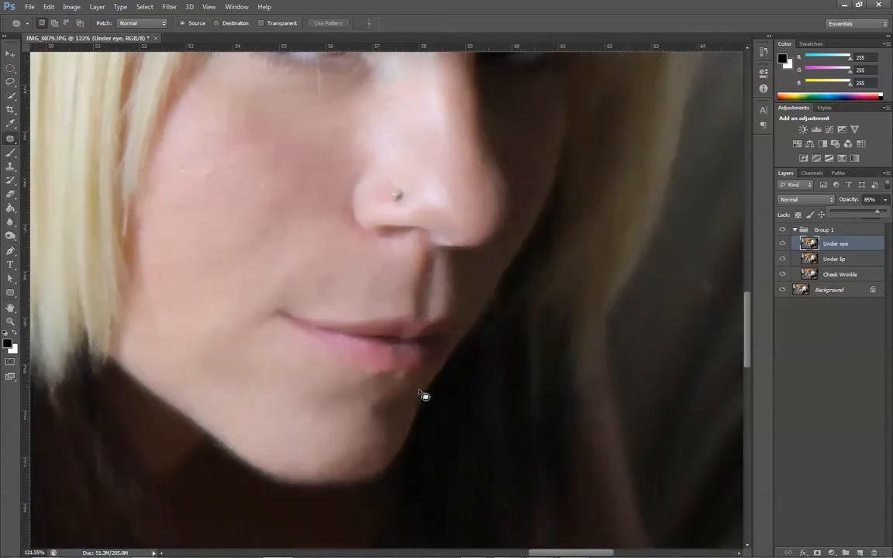
mouse_move(406, 374)
mouse_down()
mouse_move(402, 385)
mouse_move(414, 383)
mouse_up()
drag(368, 403, 366, 402)
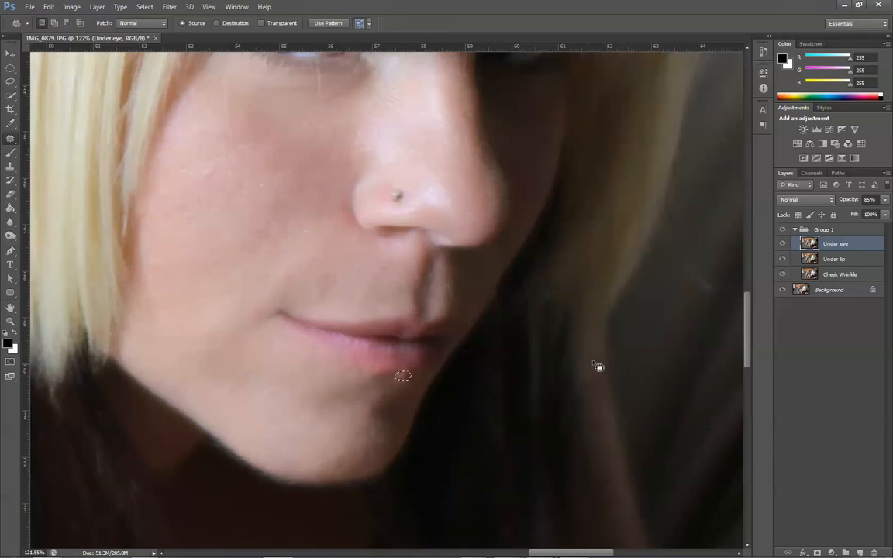
scroll(434, 384, up, 3)
key(ctrl+d)
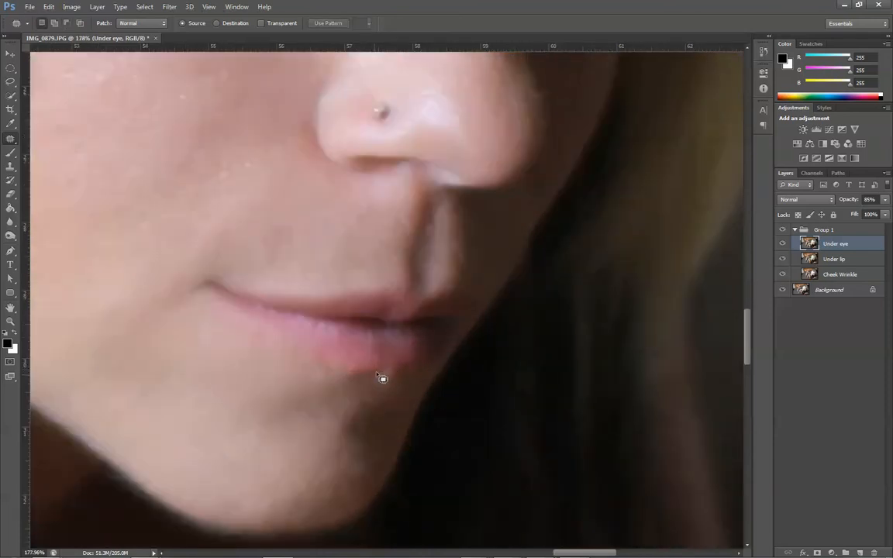
- Select the area along the lower lip's edge and patch it with chin skin on the Under lip layer as well
mouse_move(405, 373)
mouse_down()
mouse_move(403, 382)
mouse_move(379, 375)
mouse_move(392, 415)
mouse_up()
click(824, 261)
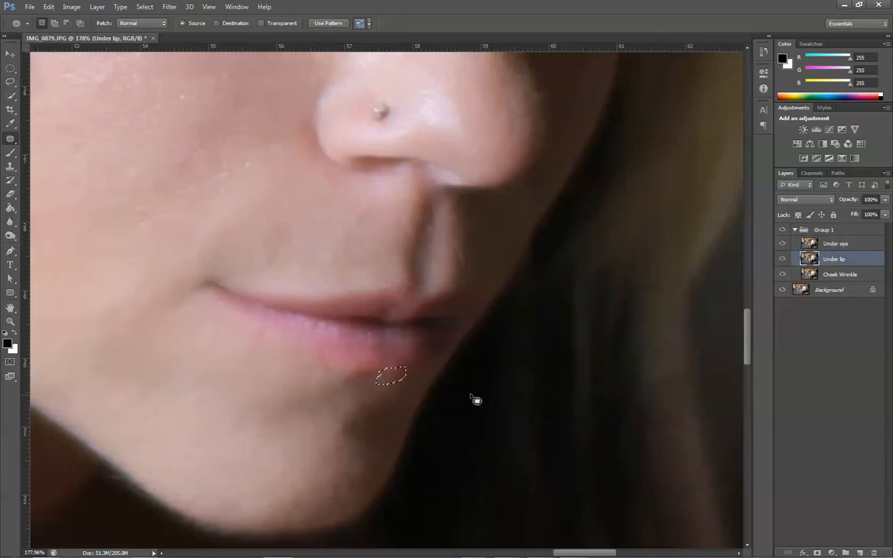
drag(398, 385, 395, 424)
key(ctrl+d)
- Compare the whole portrait with and without the Group 1 retouching layers
scroll(557, 329, down, 2)
scroll(556, 329, down, 1)
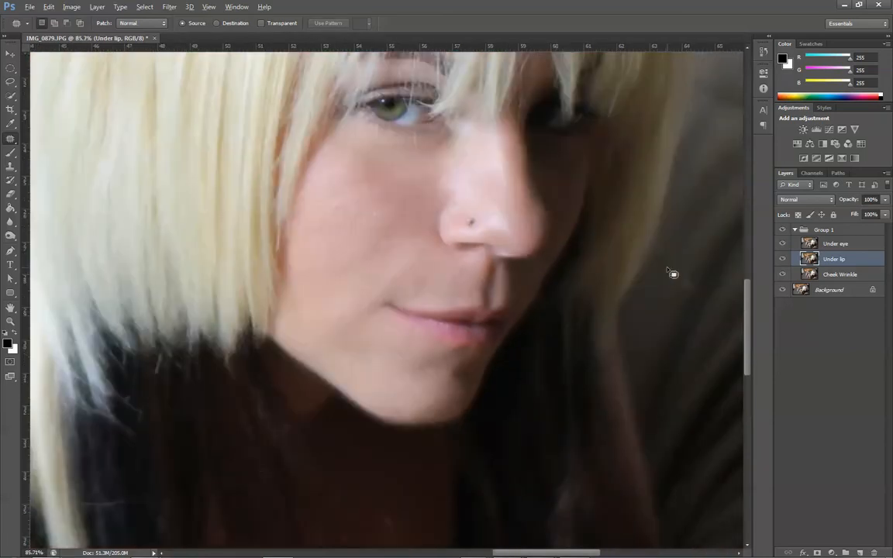
scroll(672, 274, down, 3)
scroll(567, 162, down, 1)
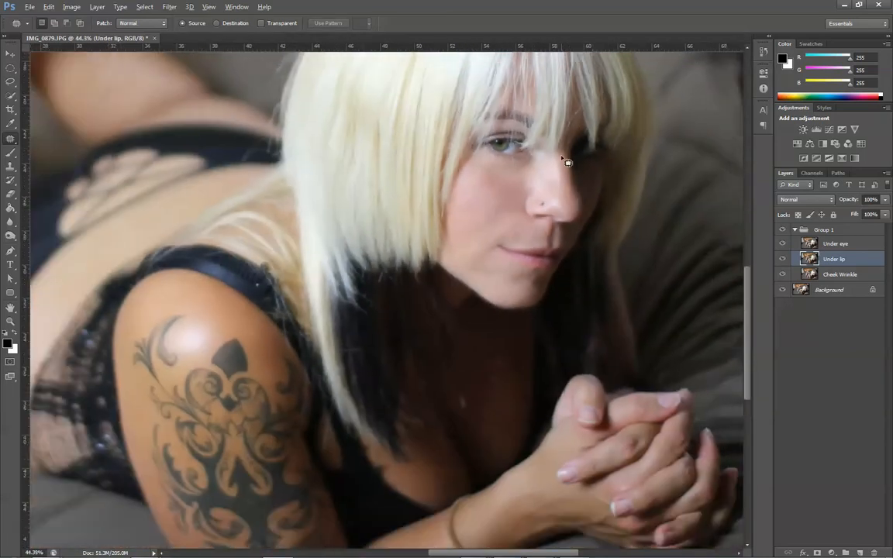
scroll(589, 124, down, 1)
scroll(640, 369, up, 4)
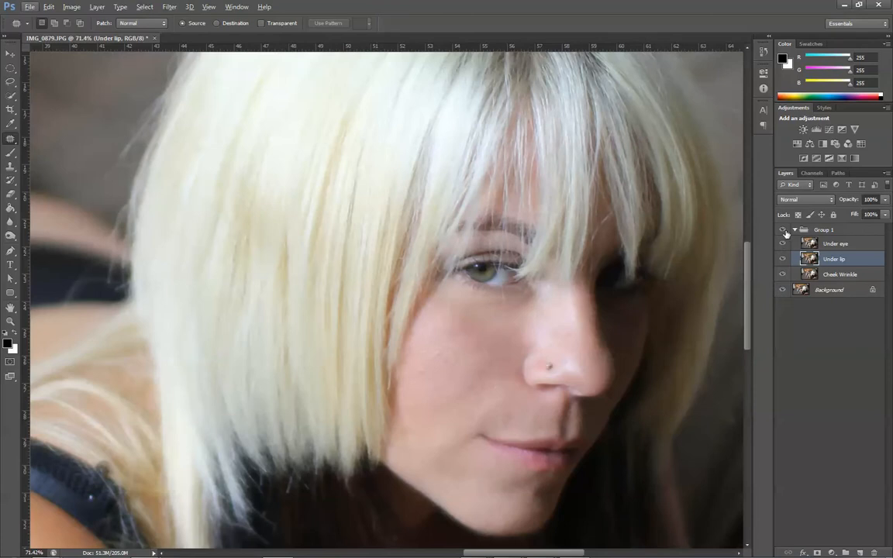
click(786, 234)
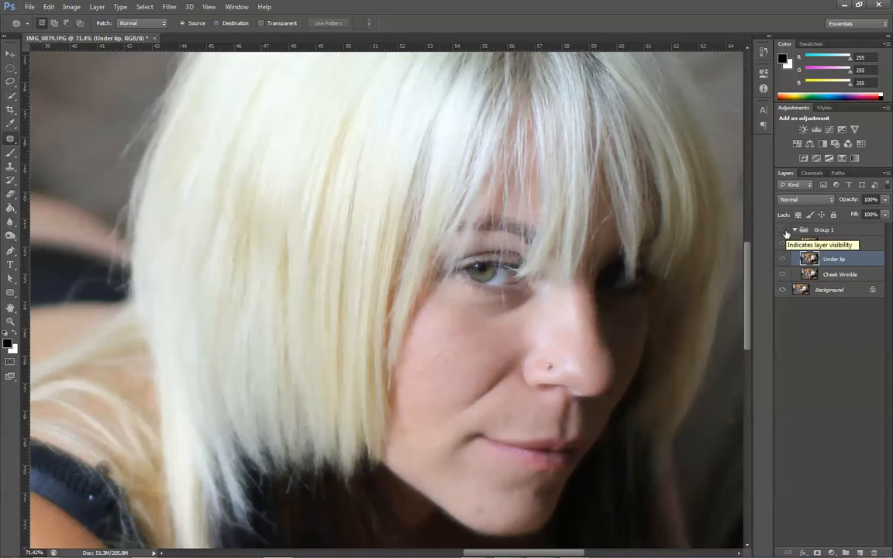
click(787, 233)
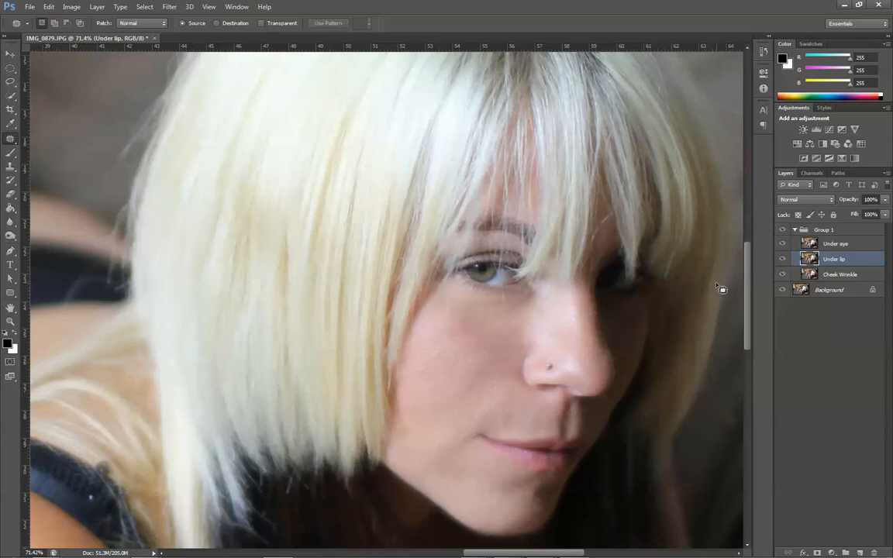
scroll(721, 288, down, 5)
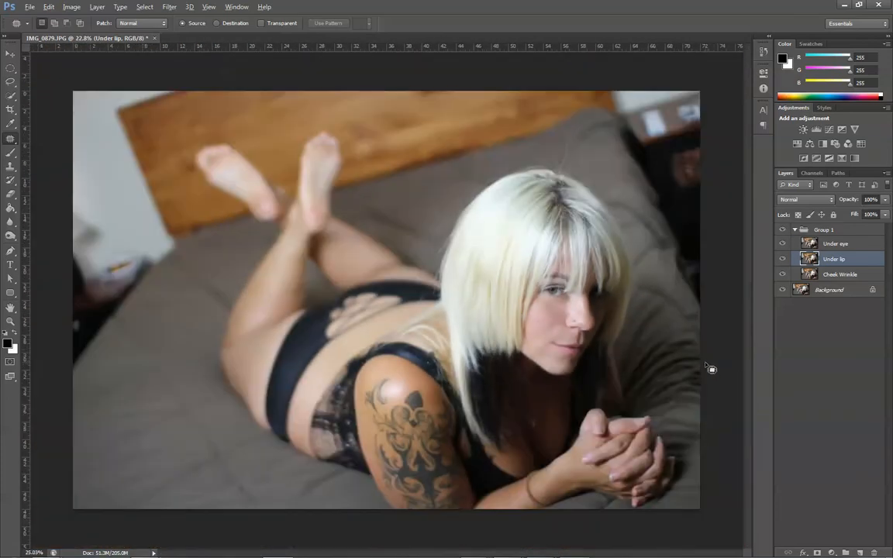
- Add a Curves adjustment layer inside Group 1 and shape its Auto curve into a contrast S-curve, with the upper point at input 168, output 193
scroll(711, 369, up, 2)
click(824, 229)
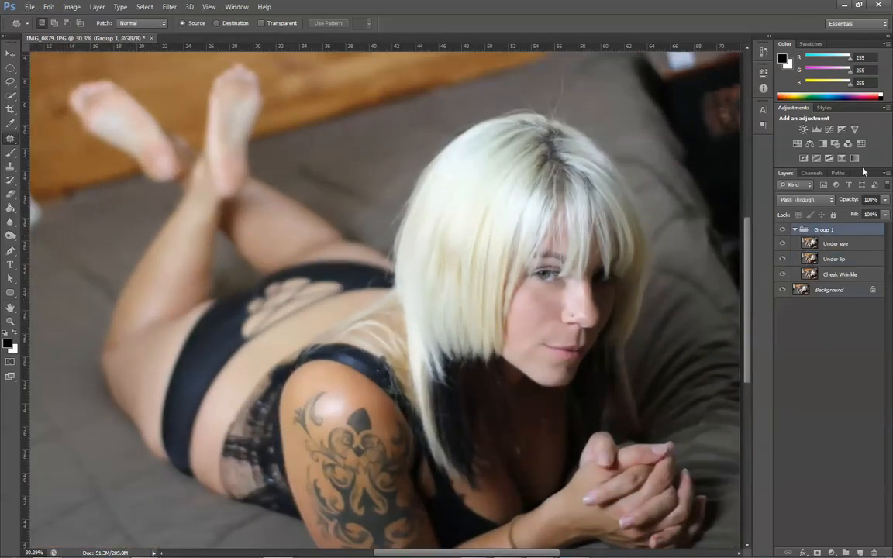
click(829, 130)
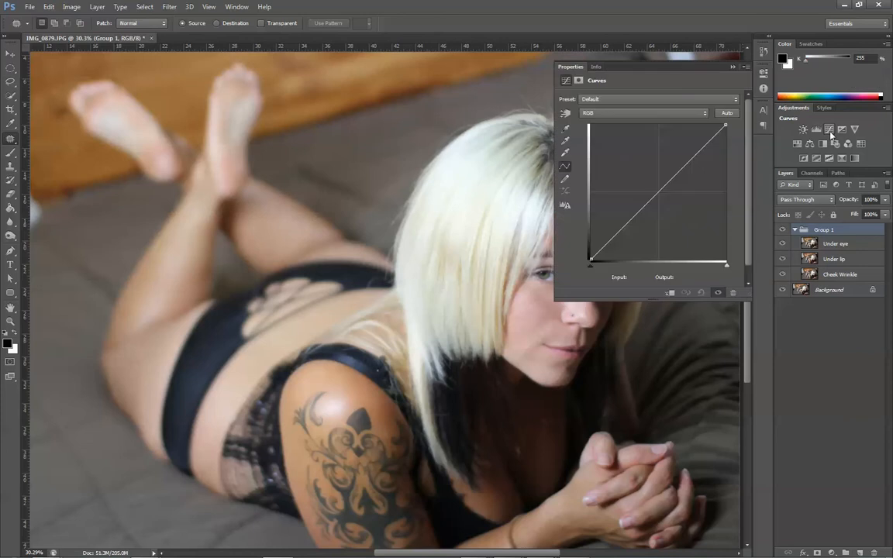
click(727, 114)
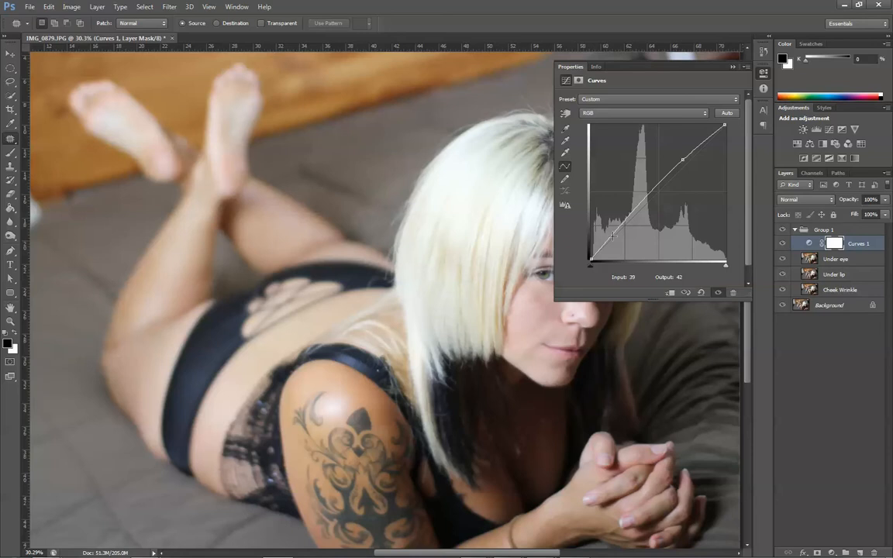
drag(613, 235, 621, 243)
drag(683, 159, 680, 158)
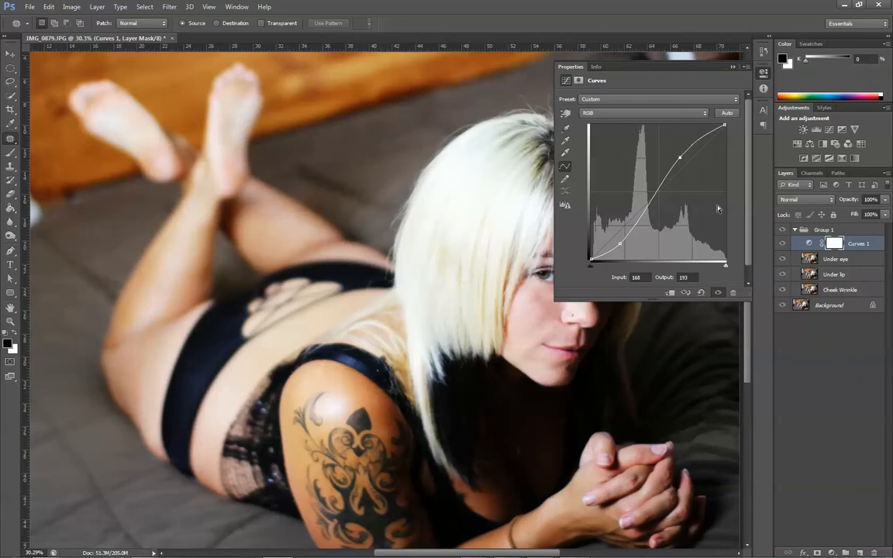
click(732, 68)
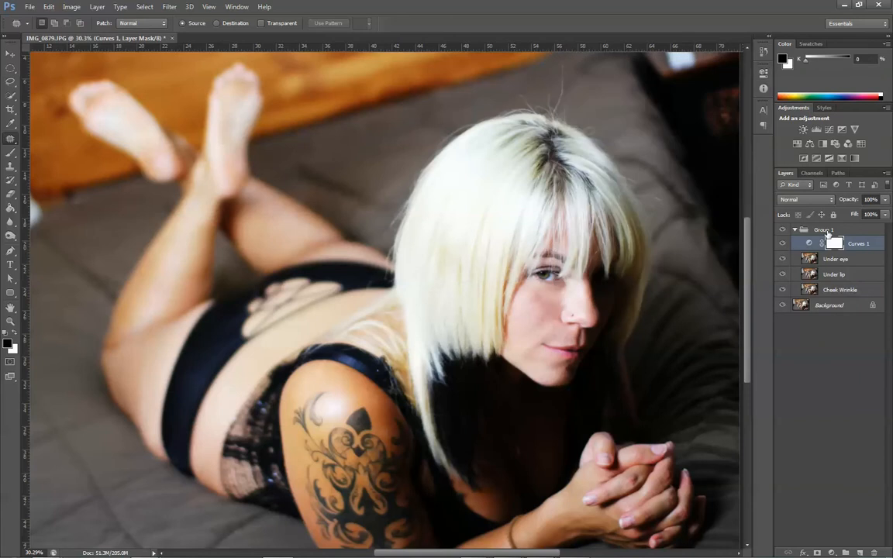
- Add a Vibrance adjustment layer above the Curves layer, boost the colour intensity, and fit the whole photo in view
click(854, 130)
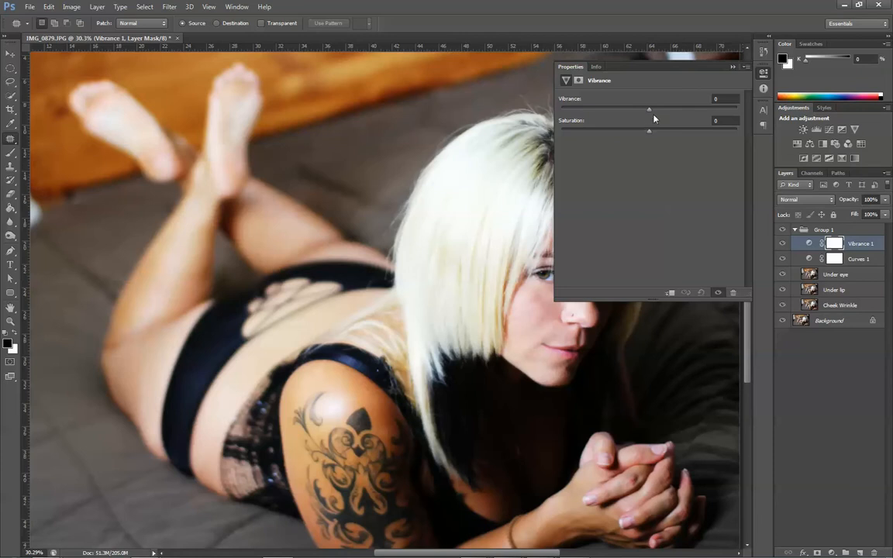
drag(651, 131, 687, 114)
click(733, 68)
key(ctrl+0)
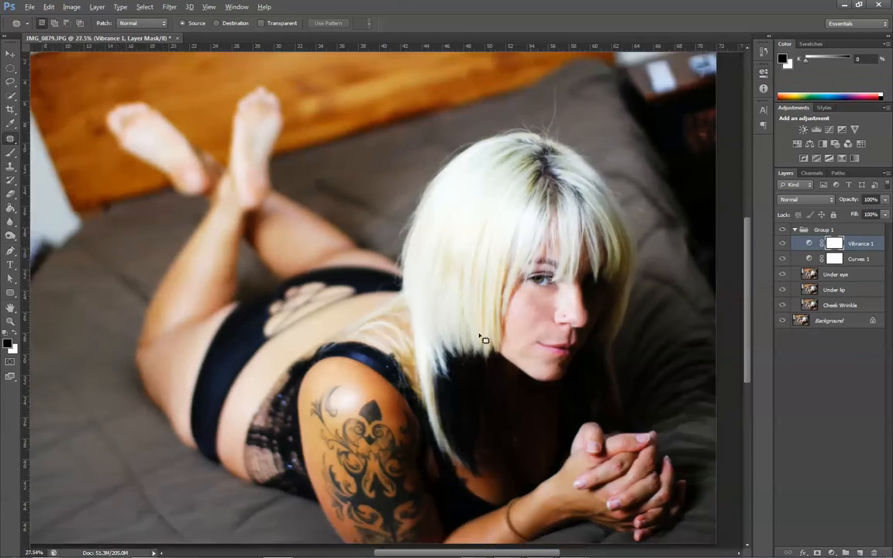
- Hide the Vibrance adjustment layer and inspect the eye and face without it
scroll(496, 435, up, 4)
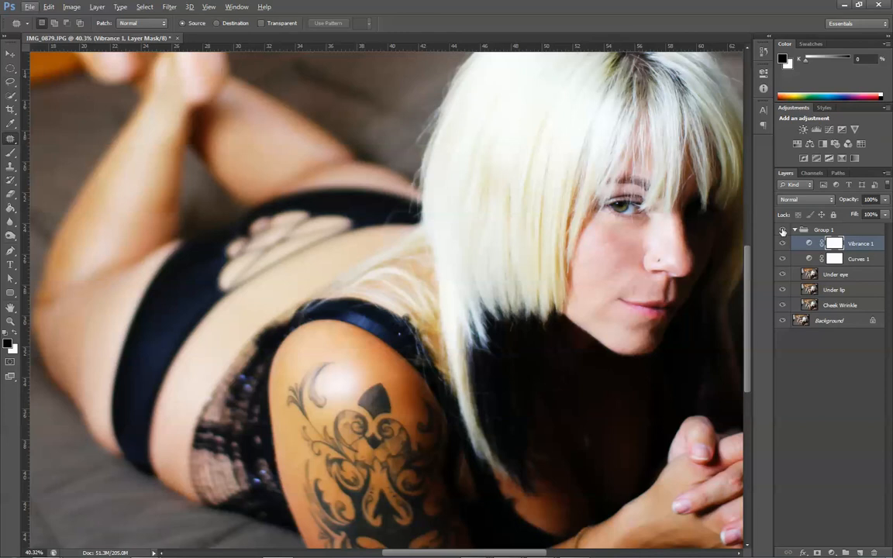
mouse_move(782, 242)
mouse_down()
mouse_move(781, 260)
mouse_move(781, 245)
mouse_up()
click(782, 244)
scroll(660, 241, down, 2)
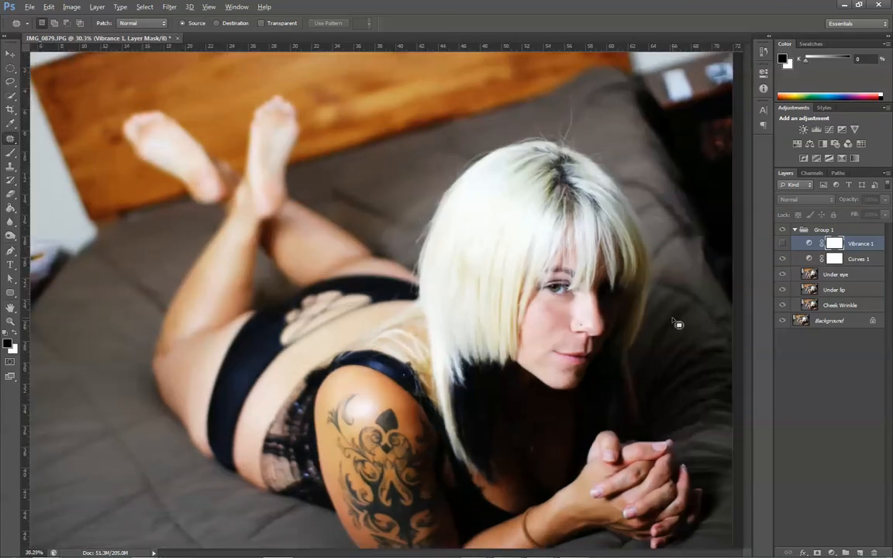
scroll(675, 326, up, 2)
scroll(670, 314, up, 4)
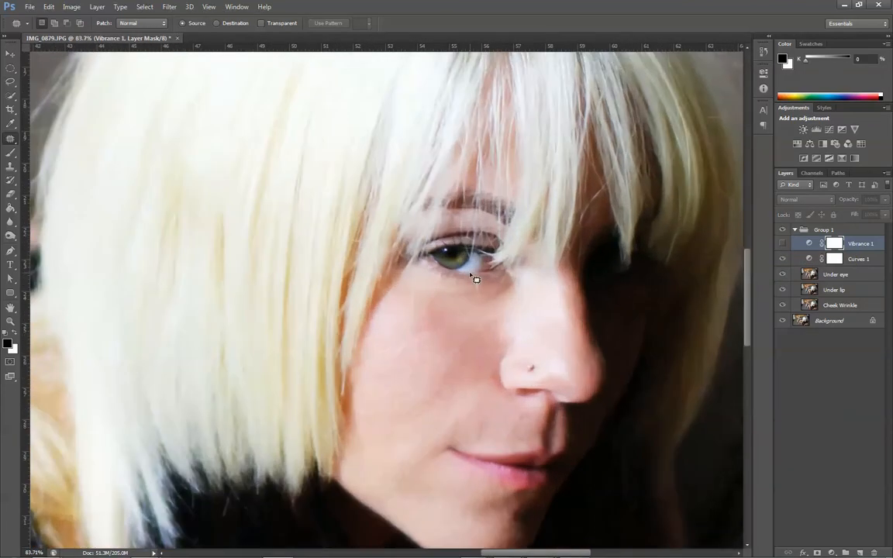
scroll(476, 279, up, 3)
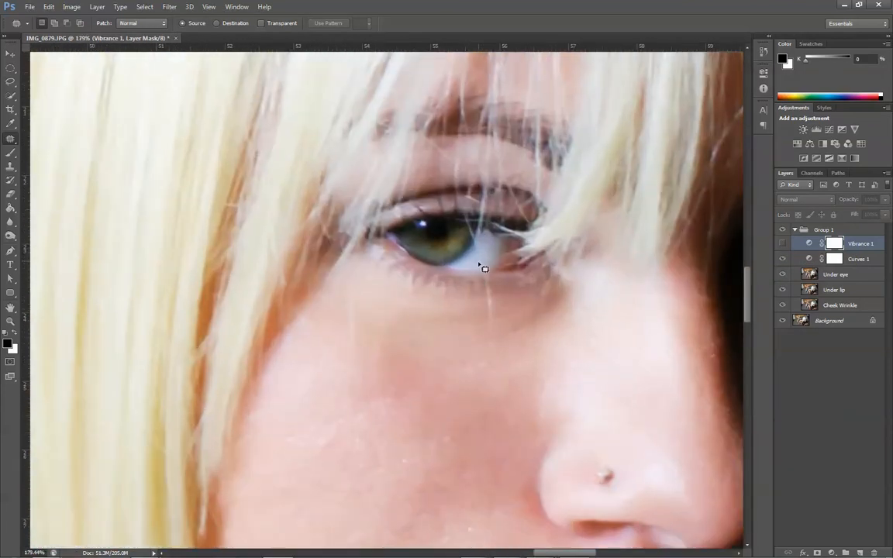
scroll(593, 261, down, 3)
scroll(665, 299, down, 3)
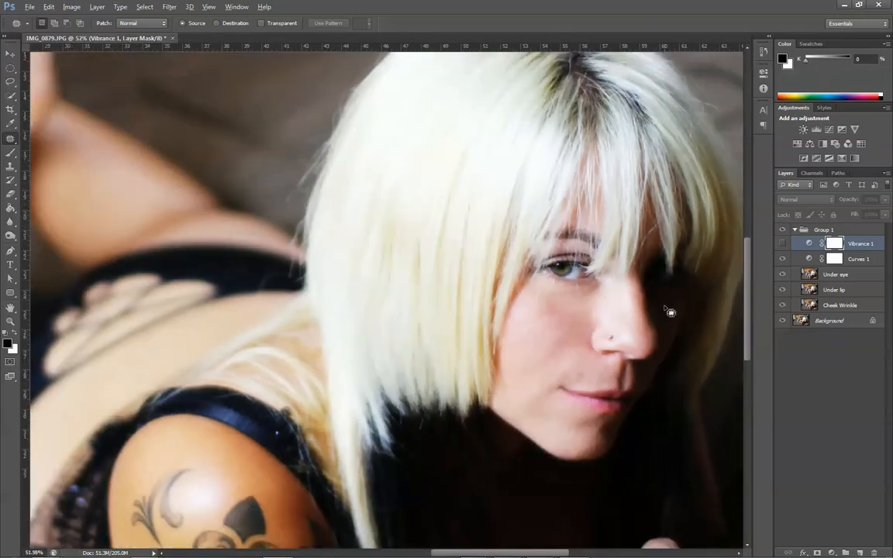